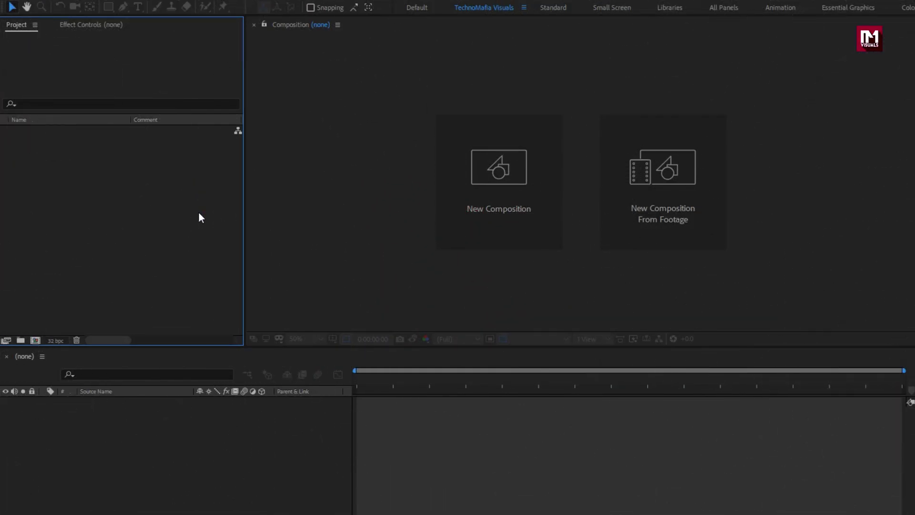
# Create a new 1080p composition named Title_4 with a duration of 0:00:04:00.
pyautogui.click(467, 175)
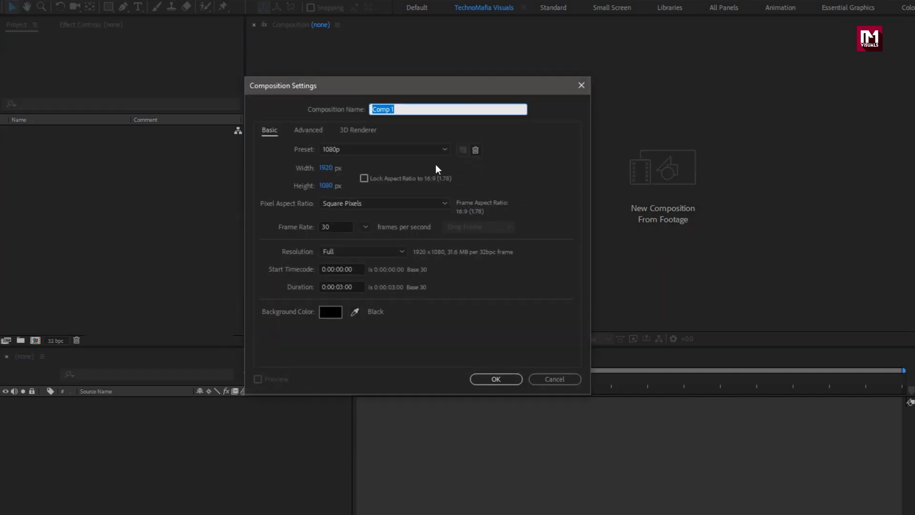
pyautogui.write('Title')
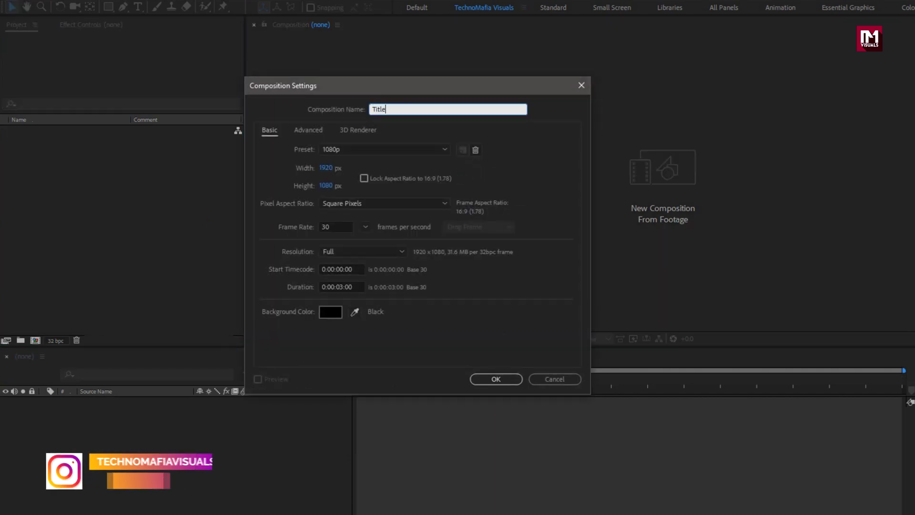
pyautogui.write('_4')
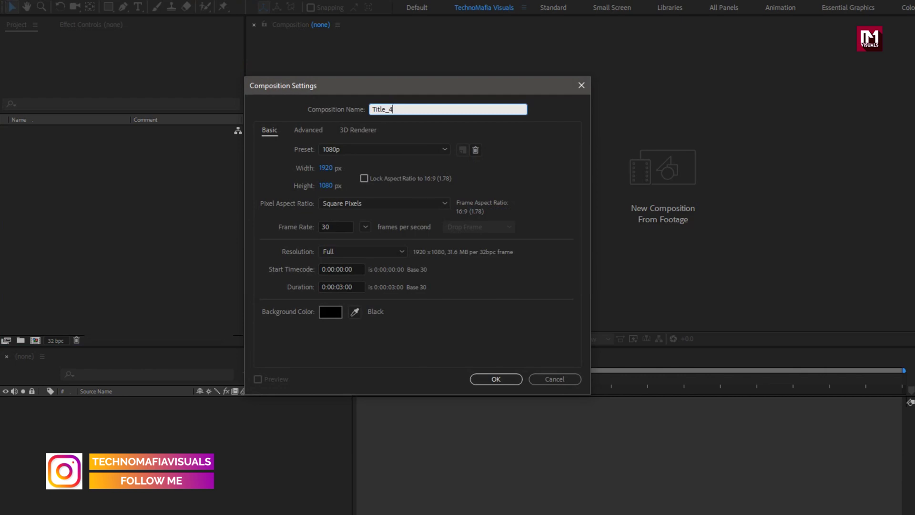
pyautogui.click(342, 287)
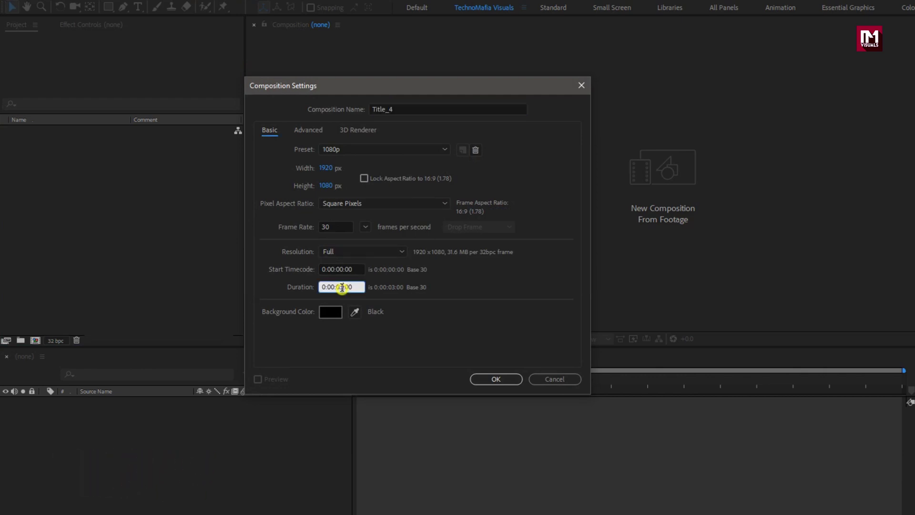
pyautogui.write('4')
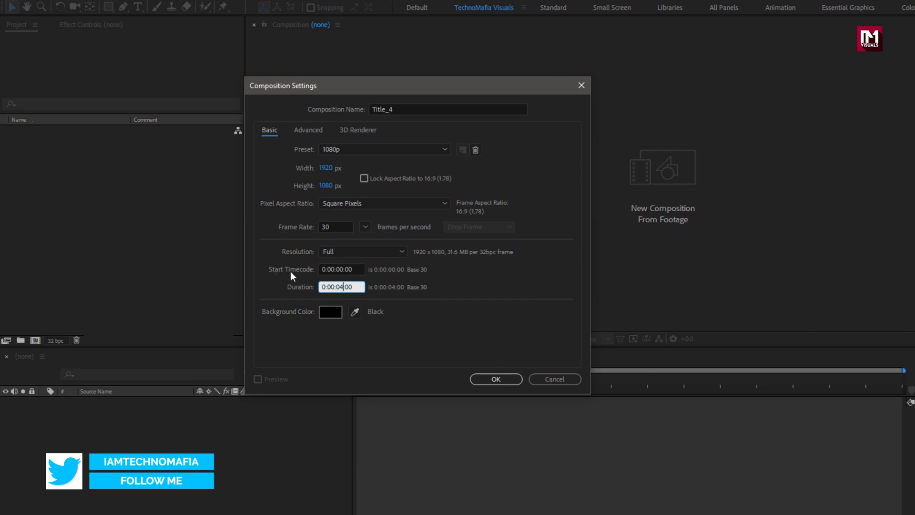
pyautogui.click(499, 380)
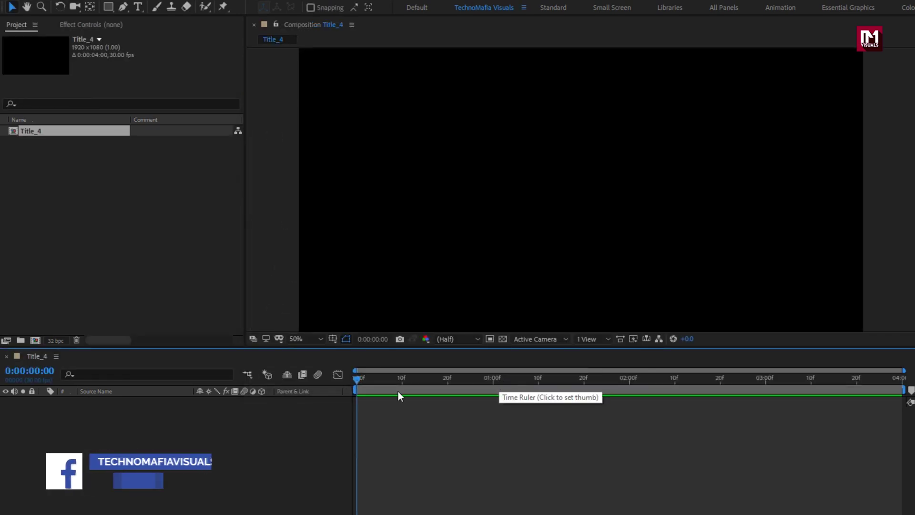
# Add a black, full-frame solid layer named BG to the Title_4 composition.
pyautogui.rightClick(119, 452)
pyautogui.moveTo(153, 328)
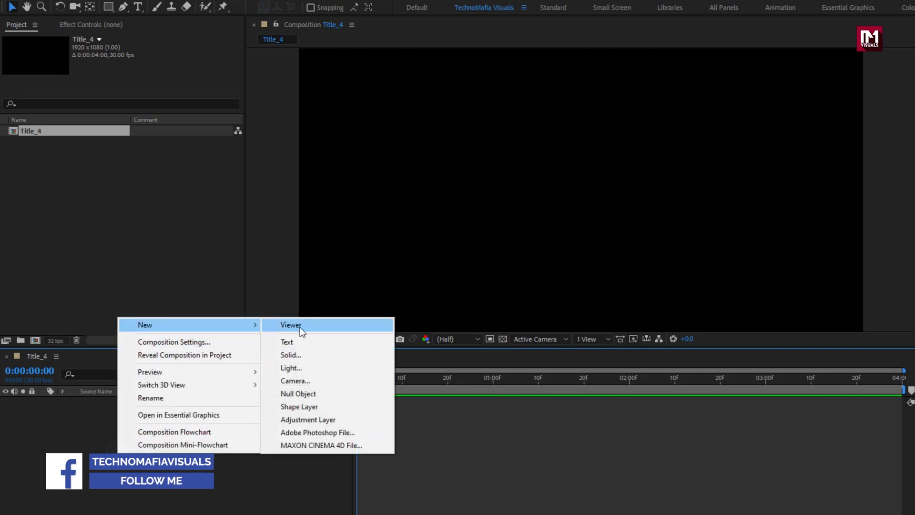
pyautogui.click(302, 354)
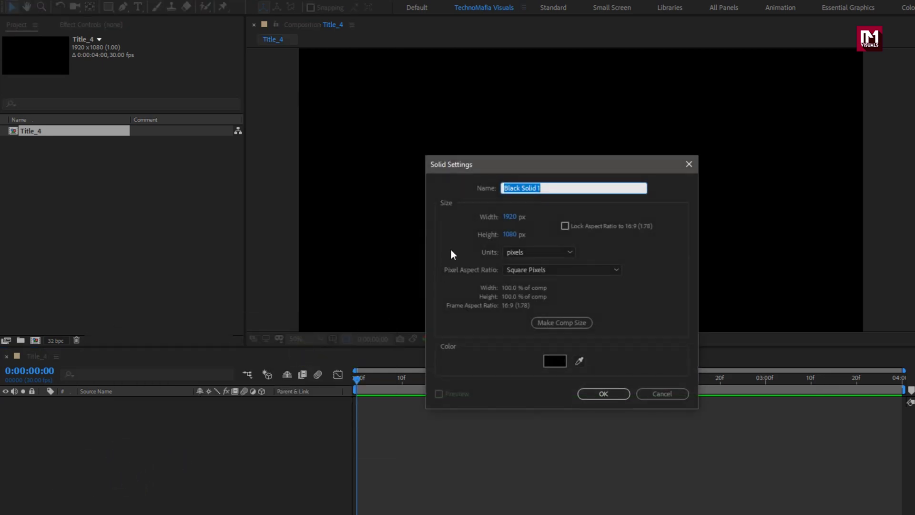
pyautogui.write('BG')
pyautogui.click(602, 393)
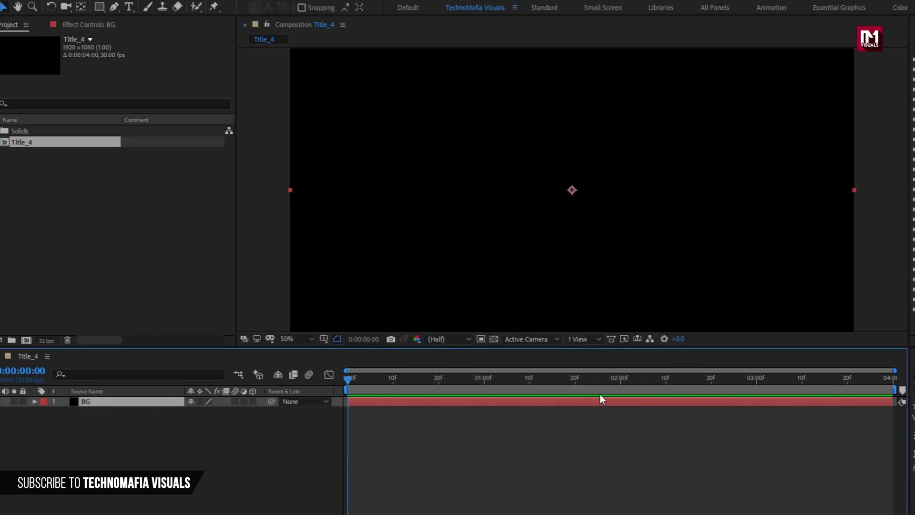
# Apply the Fill effect to the BG layer and set its color to orange FFA200.
pyautogui.click(809, 46)
pyautogui.write('fill')
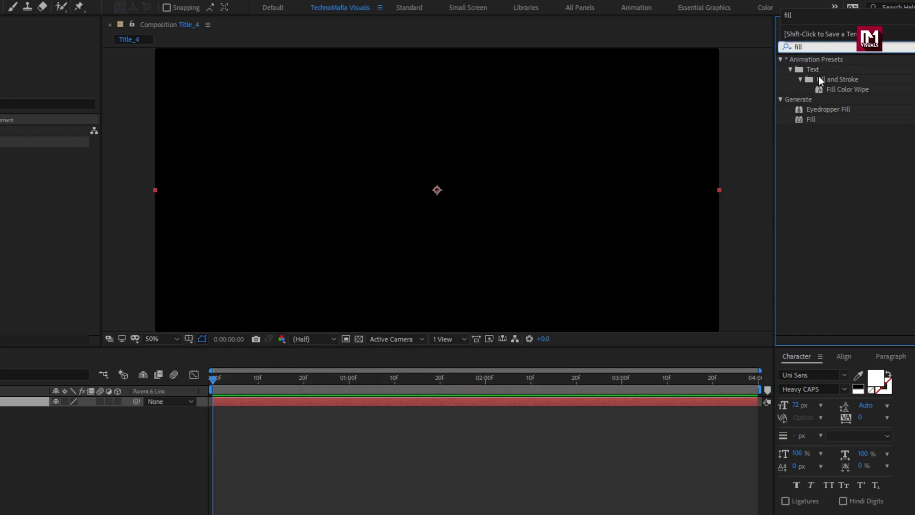
pyautogui.doubleClick(812, 120)
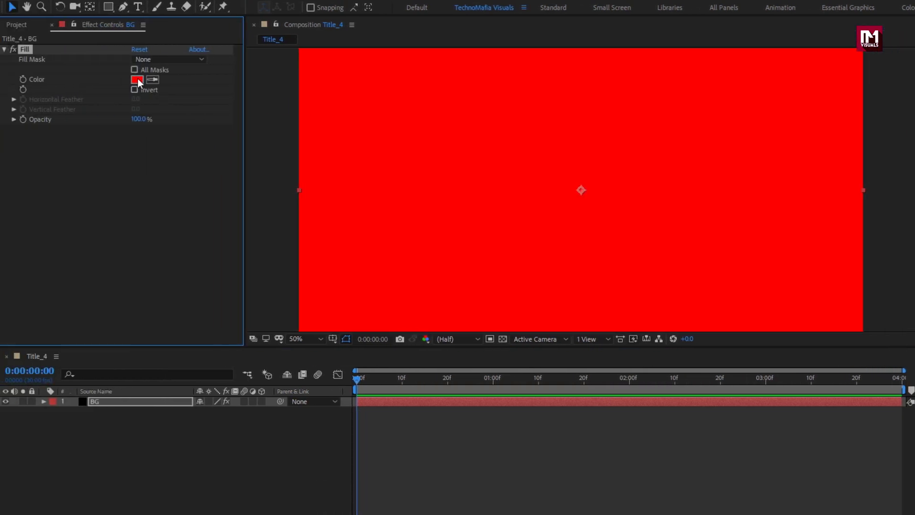
pyautogui.click(137, 79)
pyautogui.click(192, 264)
pyautogui.moveTo(192, 265); pyautogui.dragTo(193, 268)
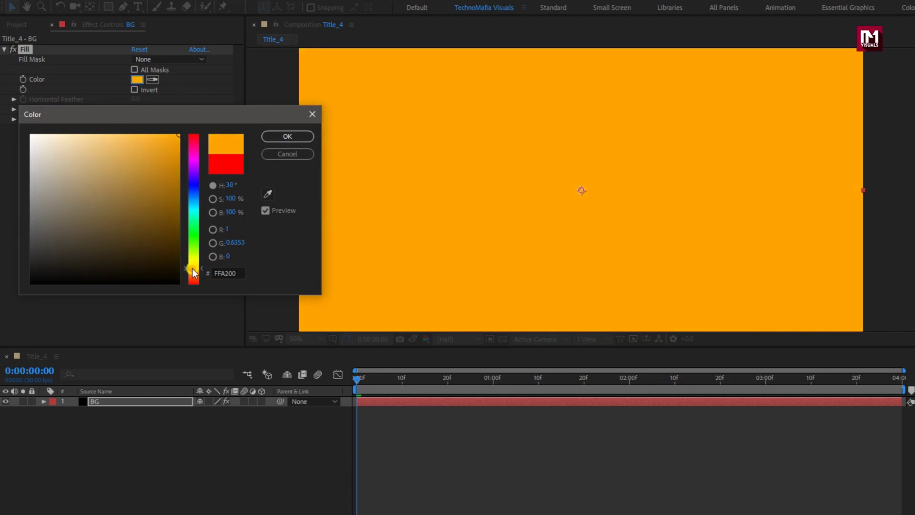
pyautogui.click(287, 136)
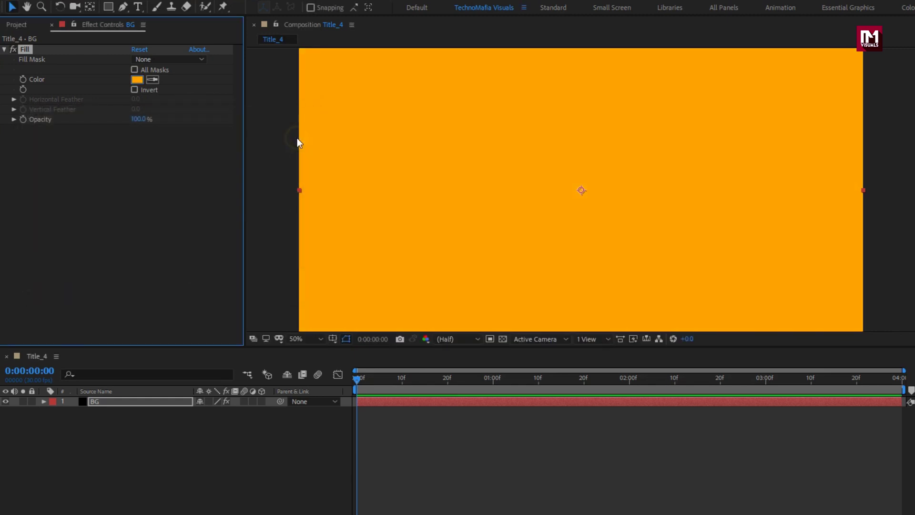
# Keyframe the BG layer's Scale from 0% at 0:00:00:00 to 100% at 0:00:01:00.
pyautogui.click(153, 332)
pyautogui.press('s')
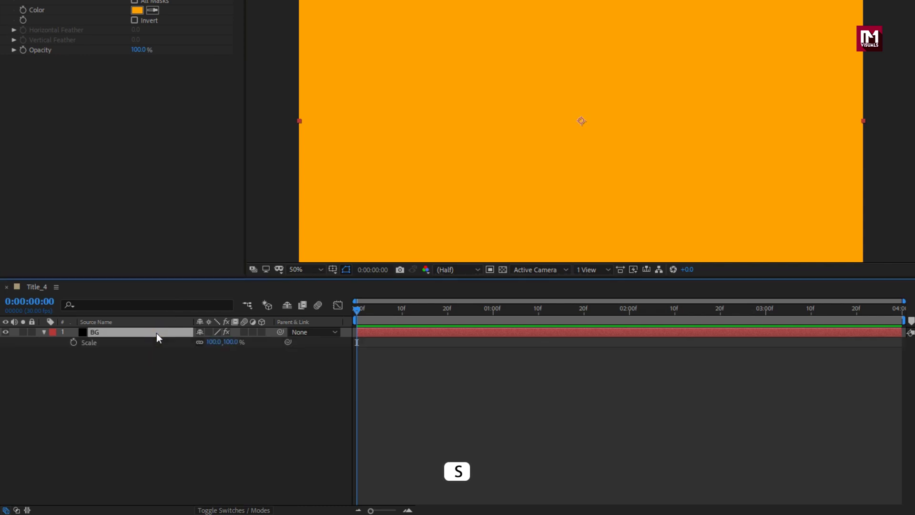
pyautogui.click(494, 312)
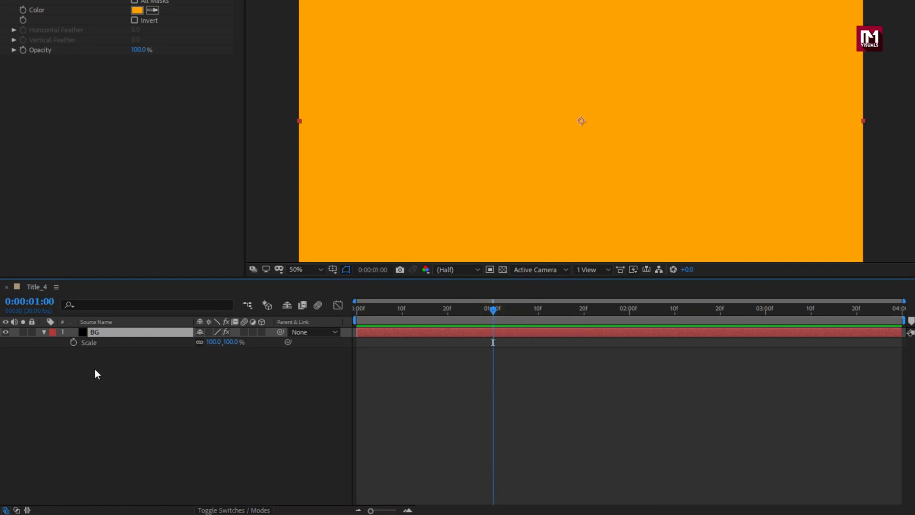
pyautogui.click(73, 343)
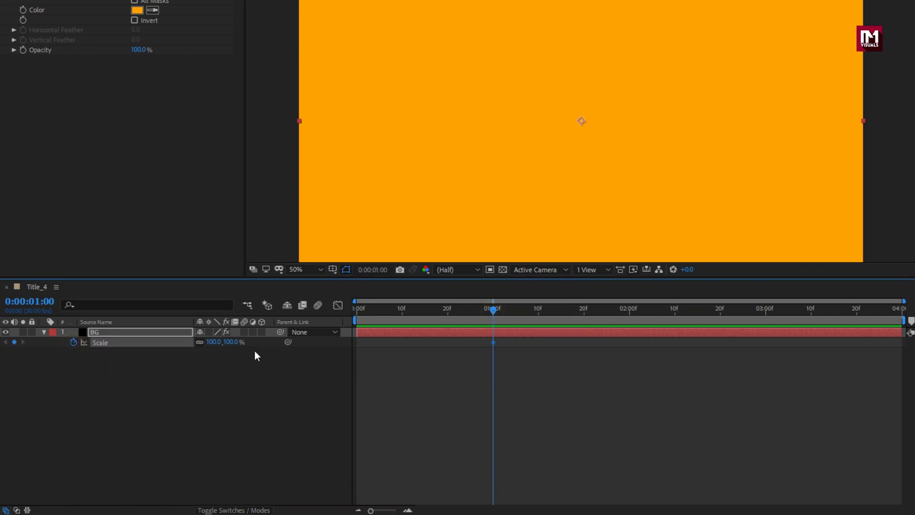
pyautogui.click(359, 308)
pyautogui.click(230, 342)
pyautogui.write('0')
pyautogui.press('Return')
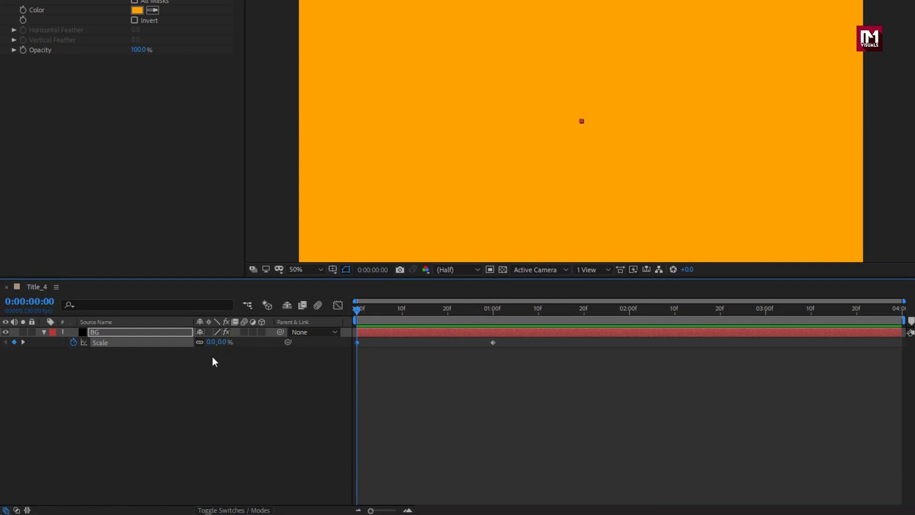
# Apply Easy Ease to both Scale keyframes of the BG layer.
pyautogui.moveTo(465, 354); pyautogui.dragTo(355, 344)
pyautogui.rightClick(356, 344)
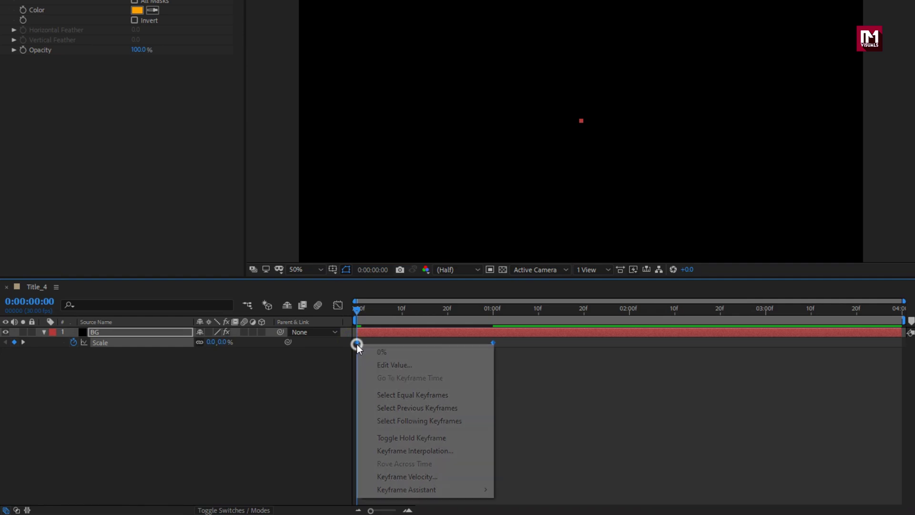
pyautogui.moveTo(467, 488)
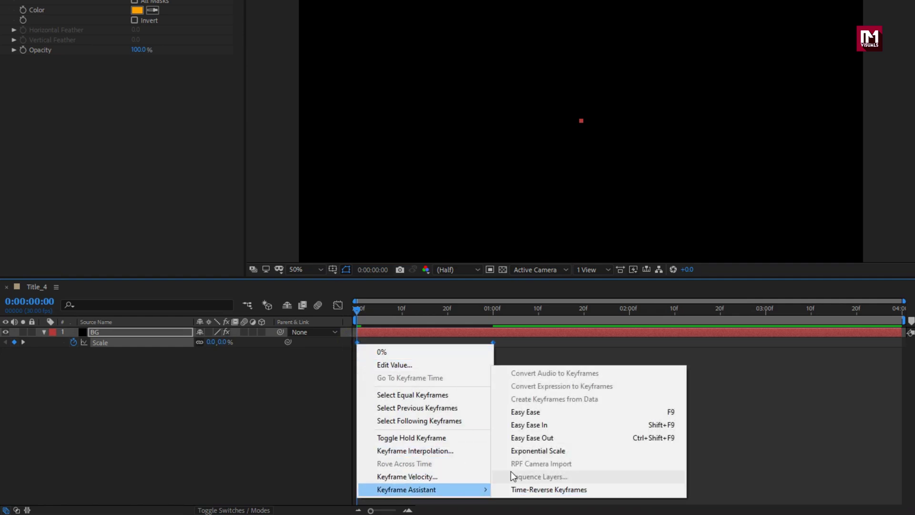
pyautogui.click(514, 412)
# Reshape the BG Scale speed graph into a sharp peak midway between the two keyframes, at about frame 15.
pyautogui.click(338, 305)
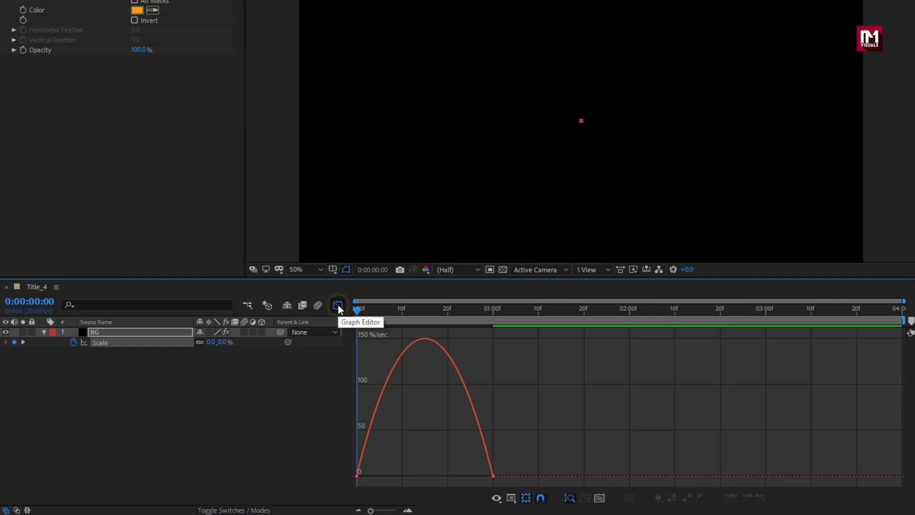
pyautogui.rightClick(501, 400)
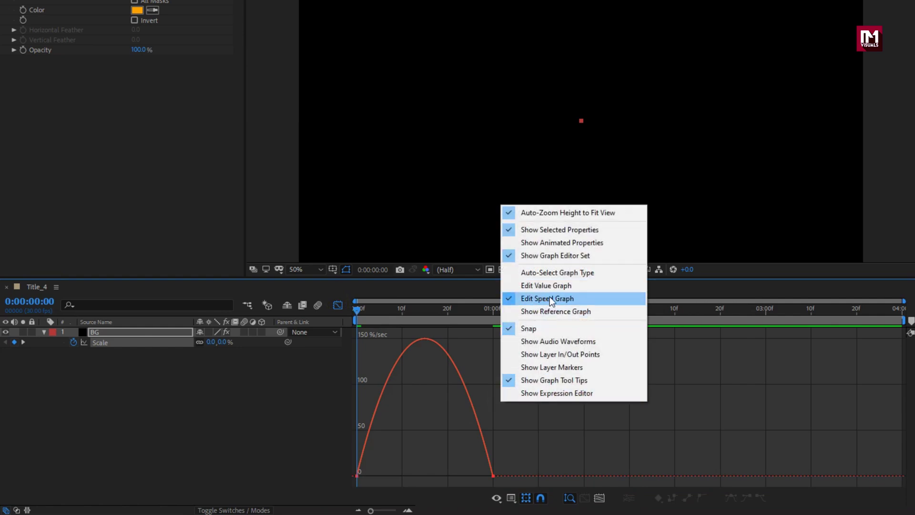
pyautogui.click(493, 471)
pyautogui.moveTo(470, 477); pyautogui.dragTo(425, 476)
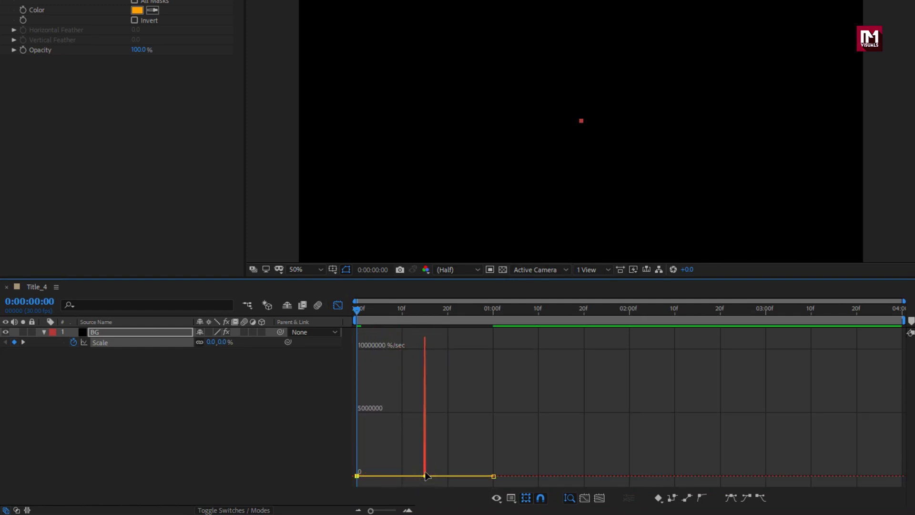
pyautogui.click(338, 305)
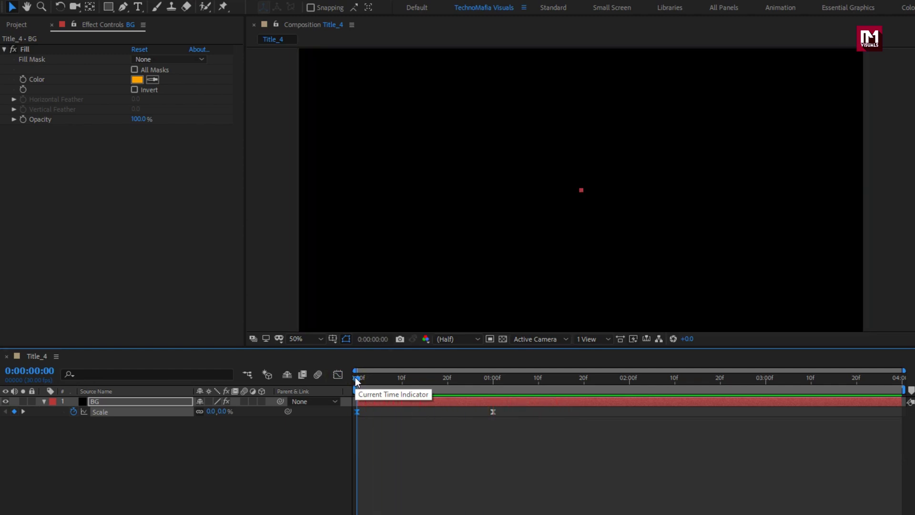
# Scrub through the BG scale animation to 0:00:01:21, leaving the BG layer collapsed and deselected.
pyautogui.click(43, 401)
pyautogui.moveTo(453, 379); pyautogui.dragTo(587, 378)
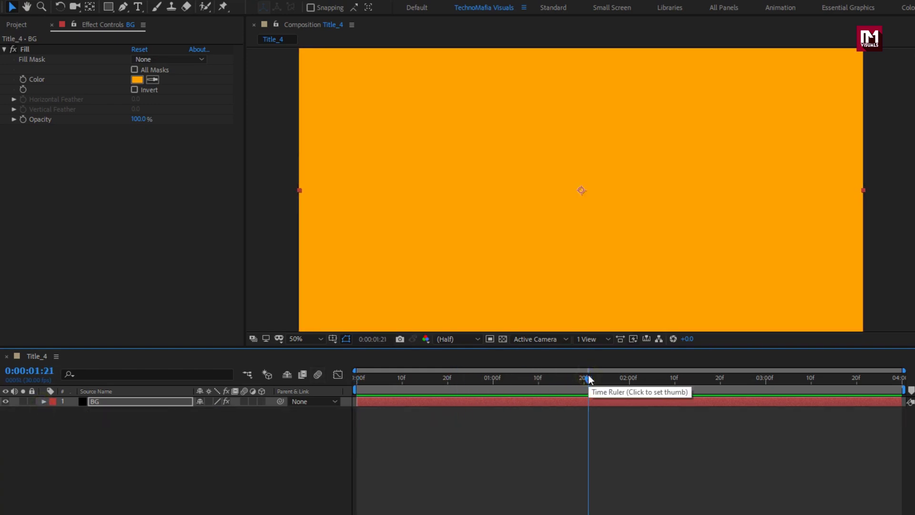
pyautogui.click(161, 420)
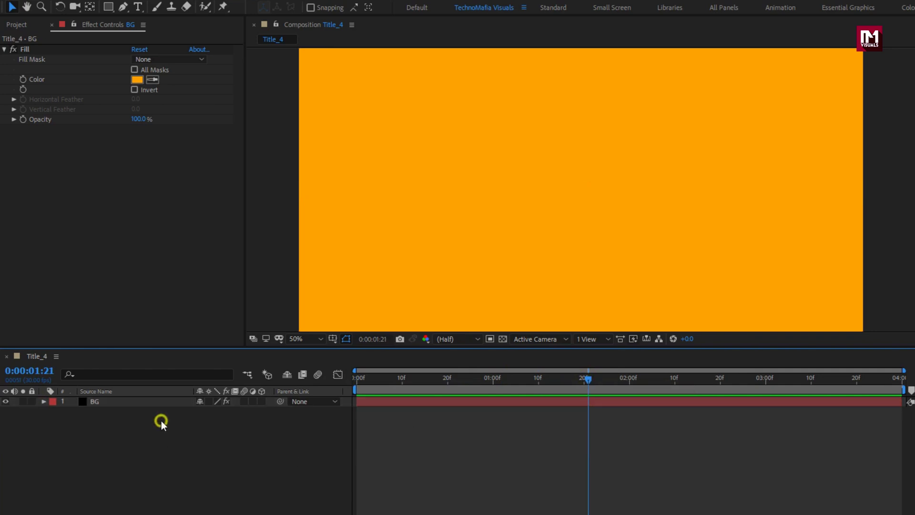
# Draw a rectangle shape about 796 × 480 px near the frame's center, with a solid red fill and no stroke.
pyautogui.click(109, 8)
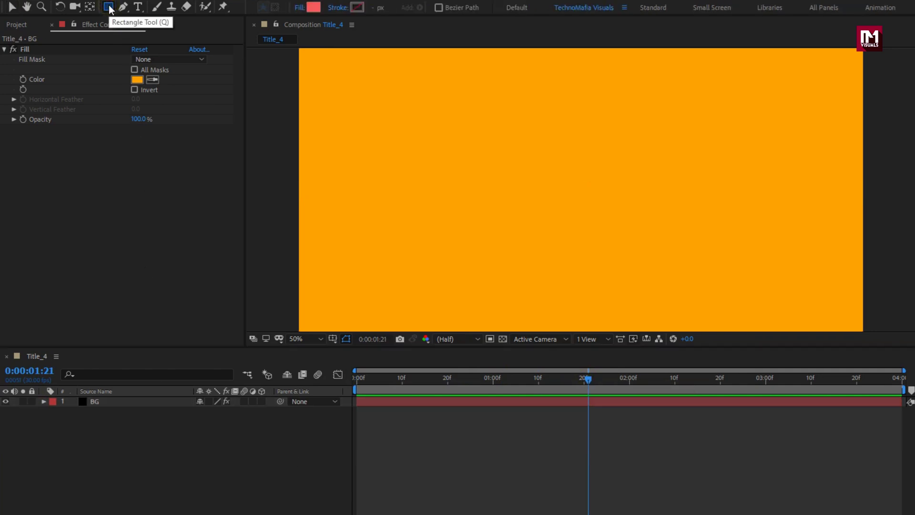
pyautogui.click(301, 8)
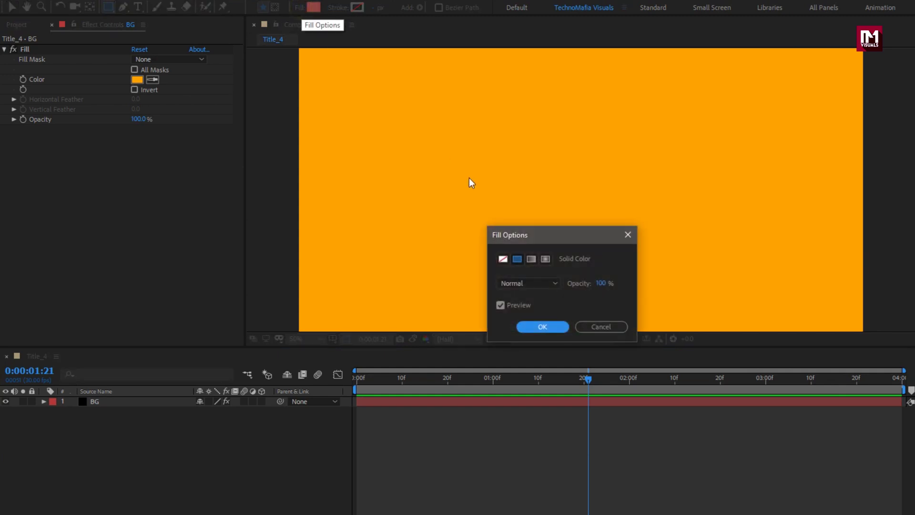
pyautogui.click(533, 326)
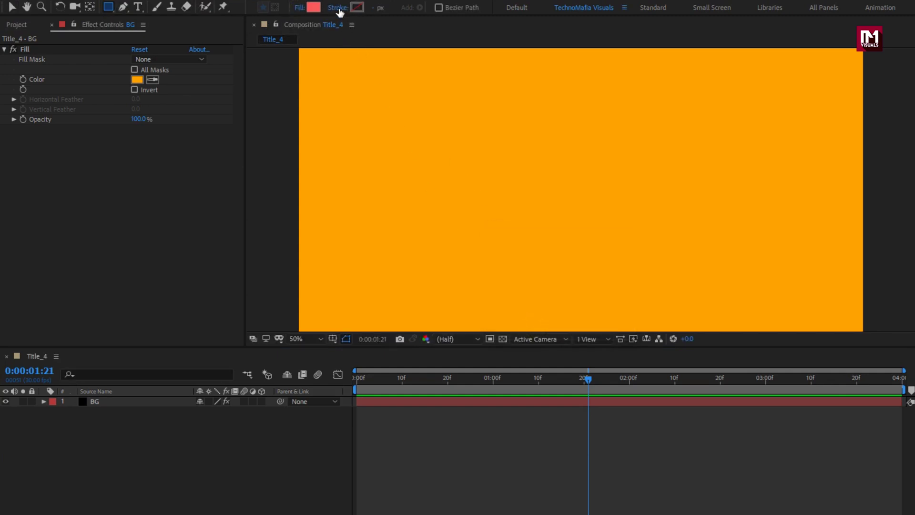
pyautogui.click(338, 9)
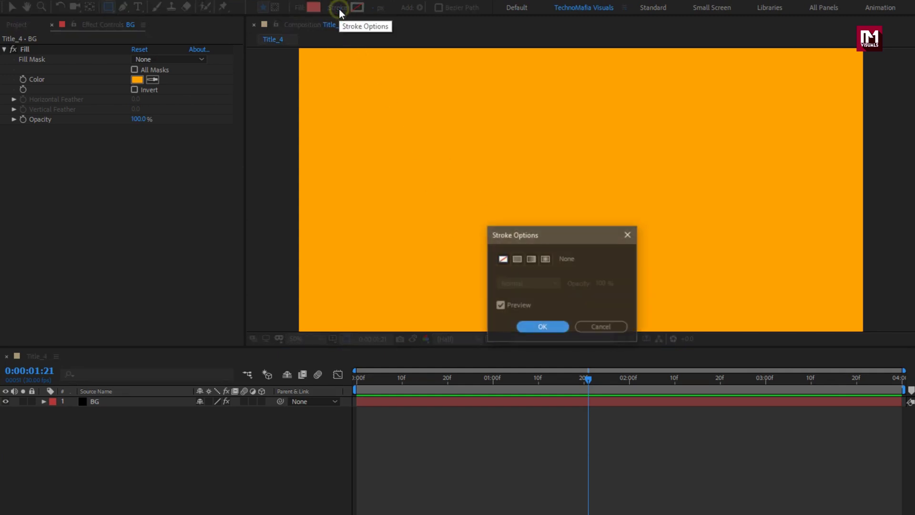
pyautogui.click(530, 326)
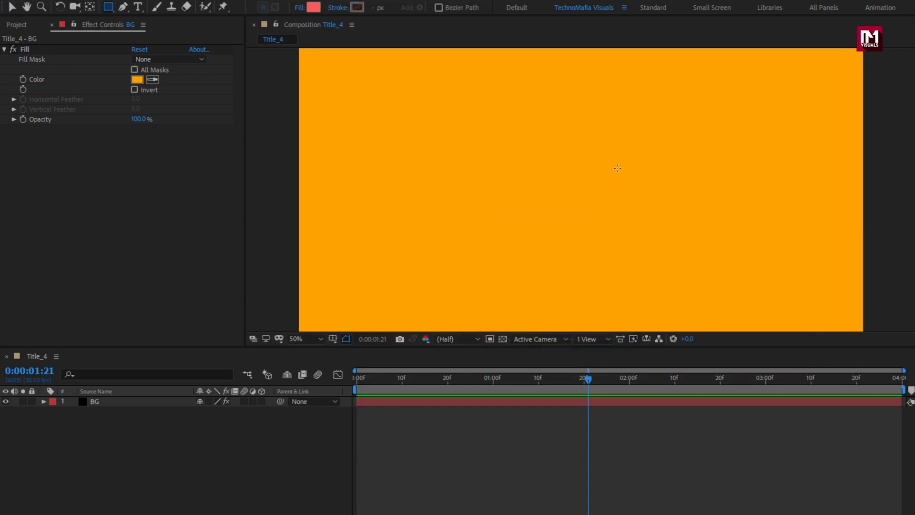
pyautogui.moveTo(671, 111)
pyautogui.mouseDown()
pyautogui.moveTo(547, 170)
pyautogui.moveTo(437, 241)
pyautogui.moveTo(438, 252)
pyautogui.mouseUp()
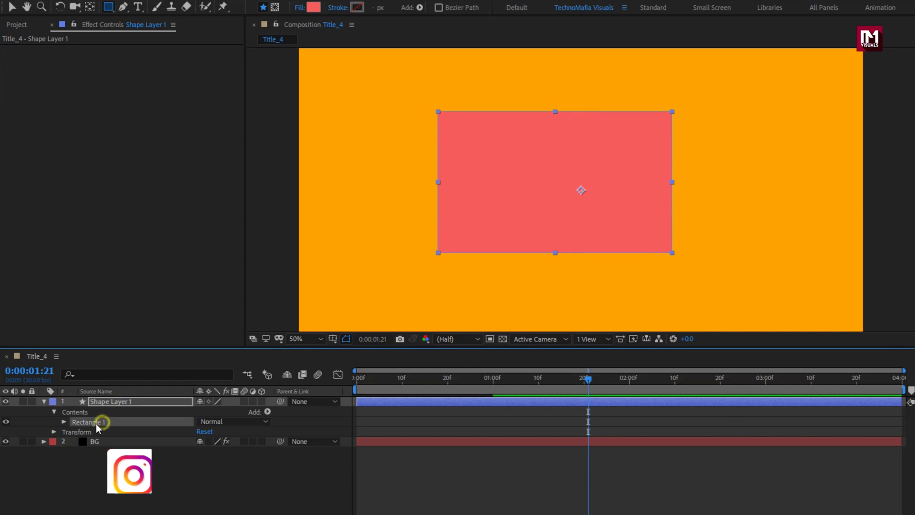
# Set the rectangle path's size to 650 × 650 in Shape Layer 1.
pyautogui.click(64, 422)
pyautogui.click(74, 432)
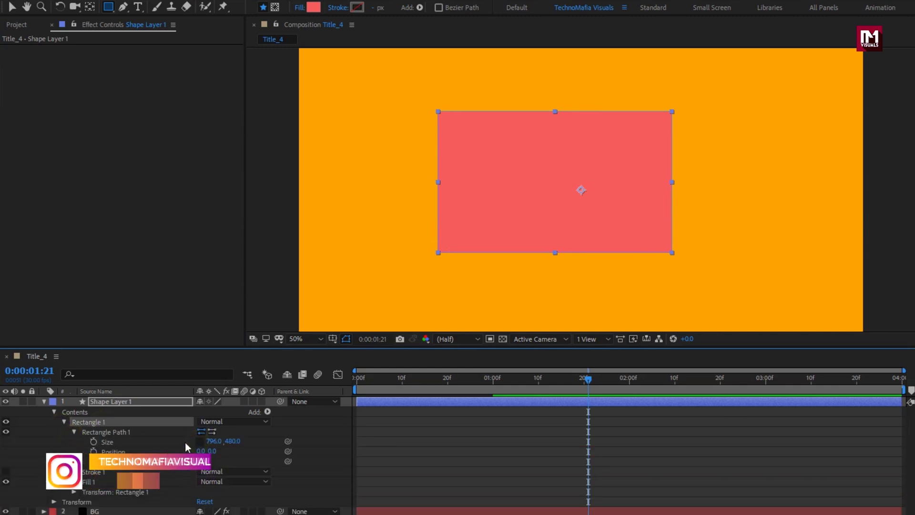
pyautogui.click(213, 442)
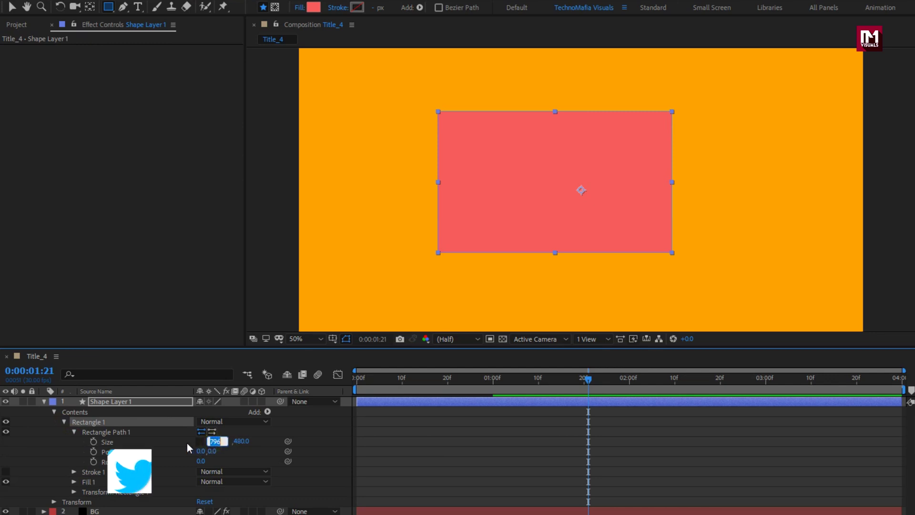
pyautogui.write('650')
pyautogui.press('Return')
pyautogui.click(230, 441)
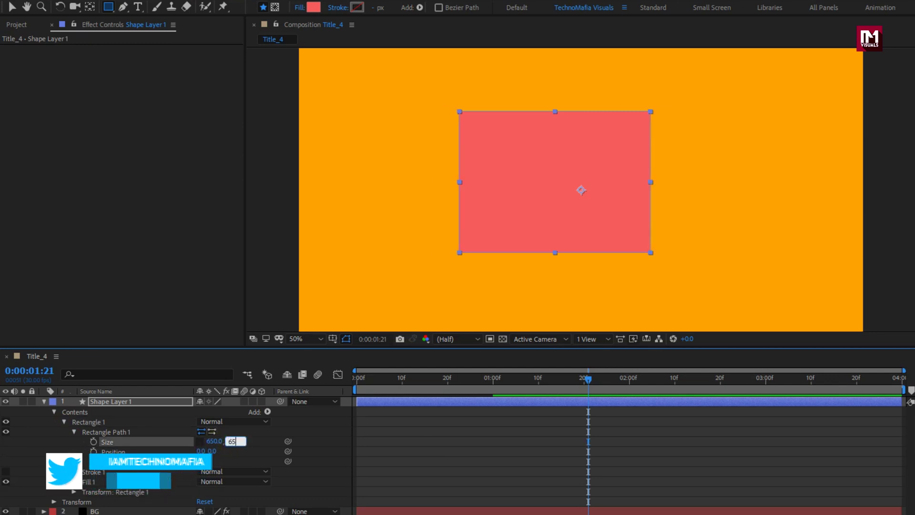
pyautogui.write('650')
pyautogui.press('Return')
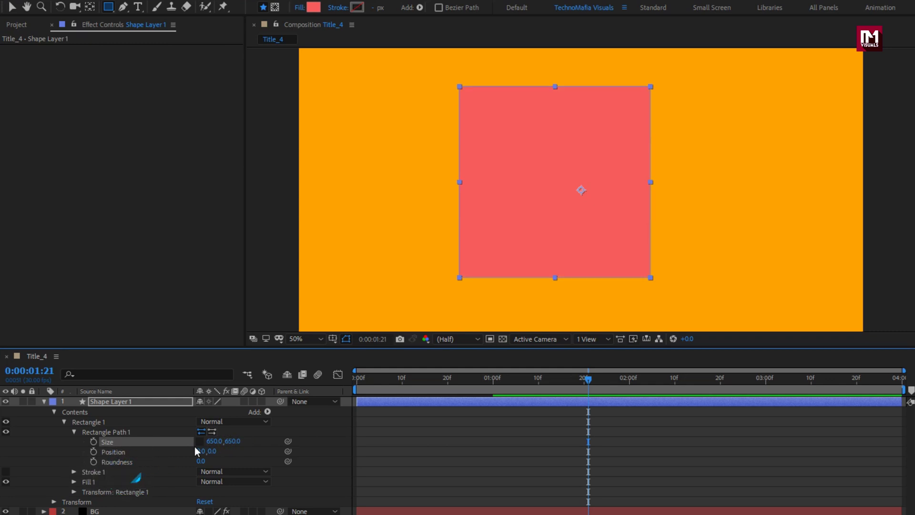
# Align Shape Layer 1 to the composition's horizontal and vertical center.
pyautogui.click(134, 398)
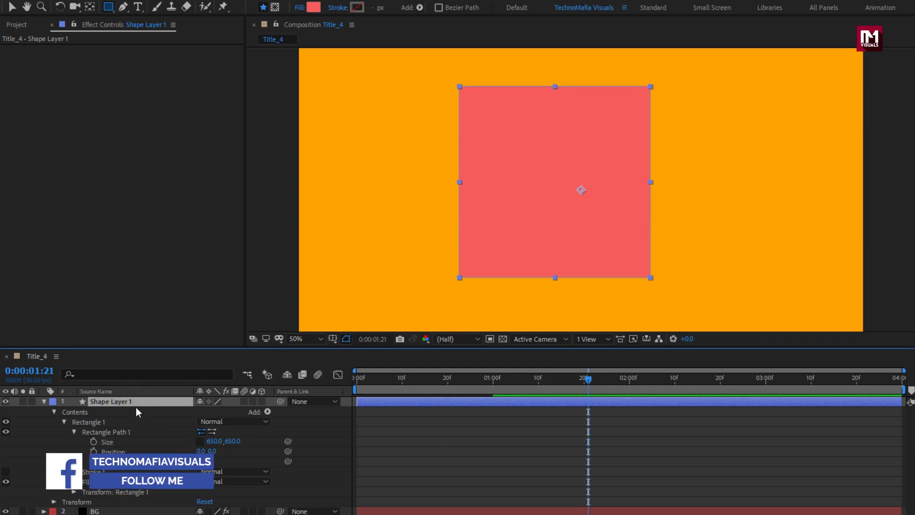
pyautogui.click(840, 358)
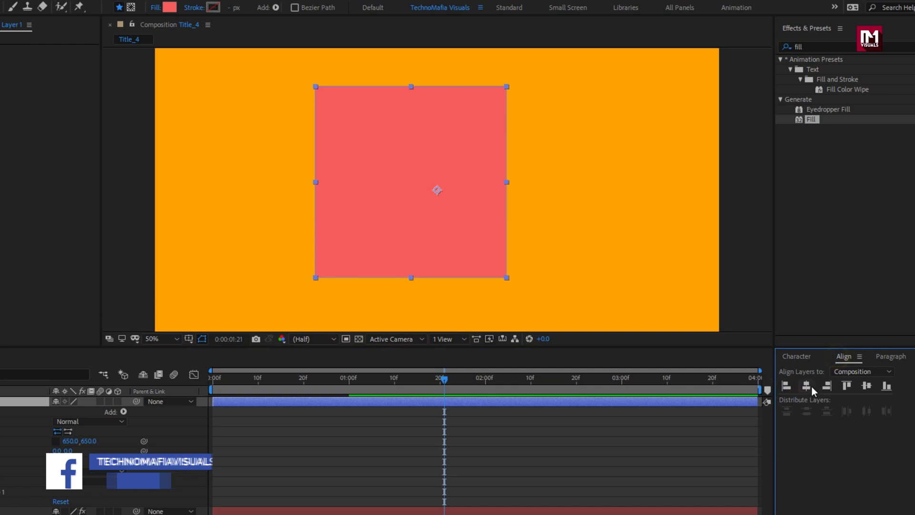
pyautogui.click(809, 386)
pyautogui.click(865, 386)
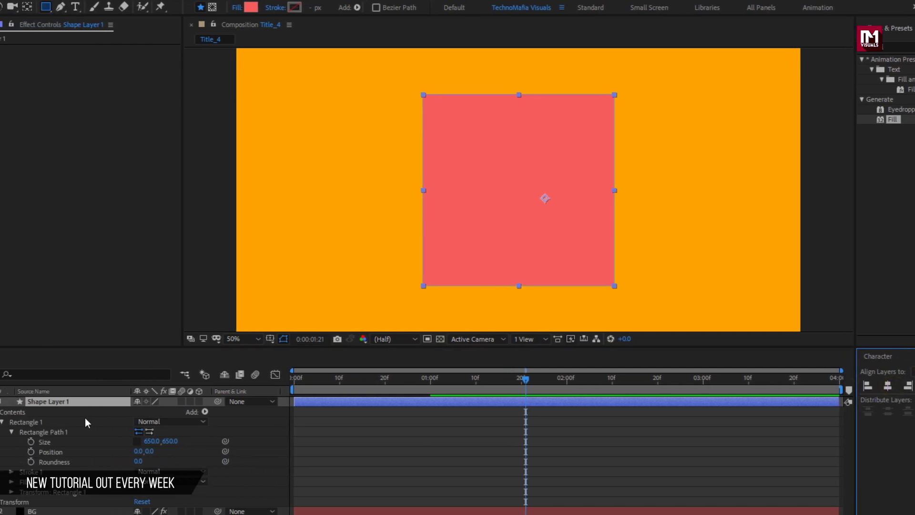
# Move Shape Layer 1's anchor point to the center of the square.
pyautogui.click(0, 404)
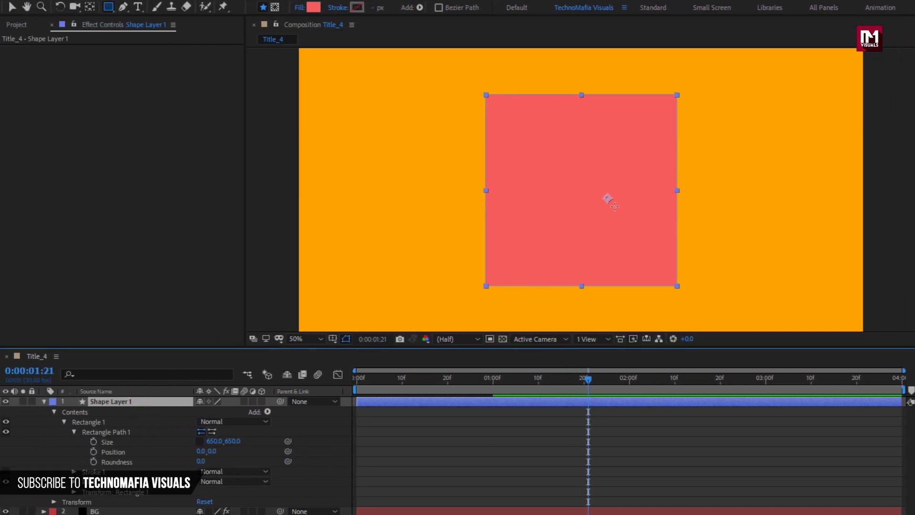
pyautogui.press('v')
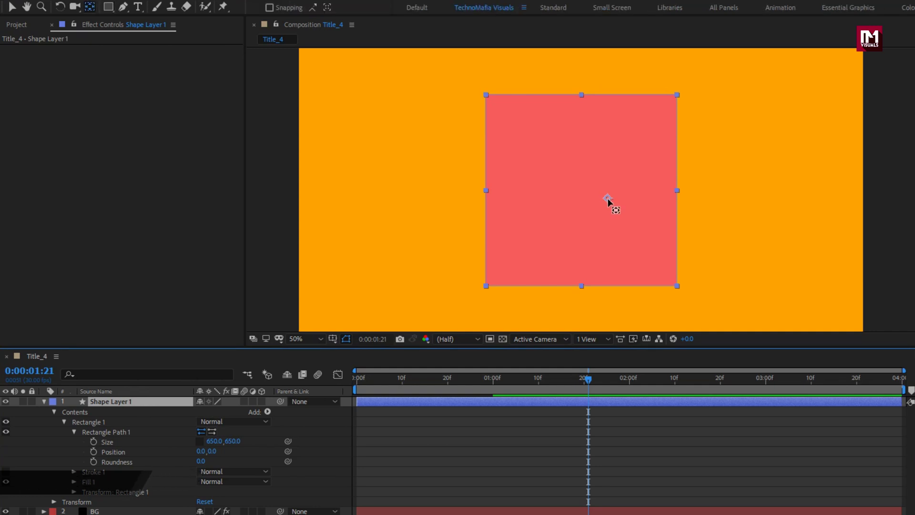
pyautogui.click(607, 200)
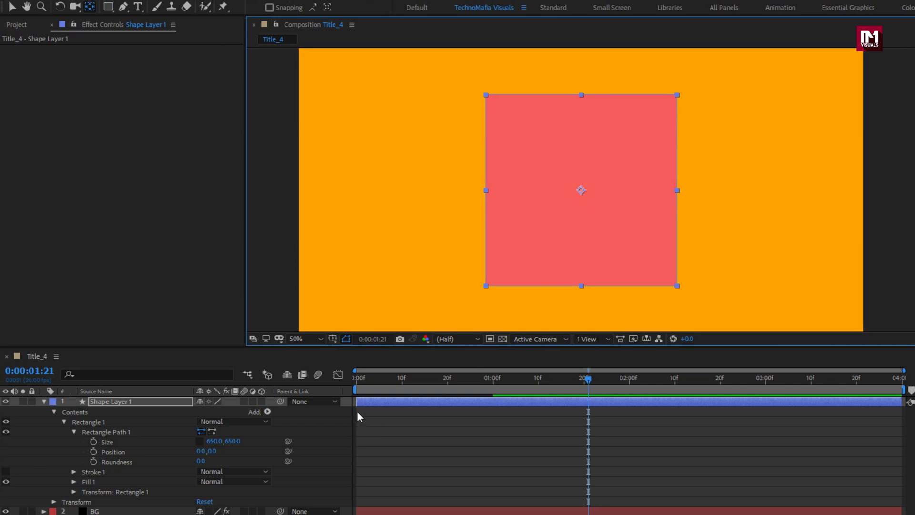
# Apply the Fill effect to Shape Layer 1 and sample its color from the orange background.
pyautogui.click(176, 401)
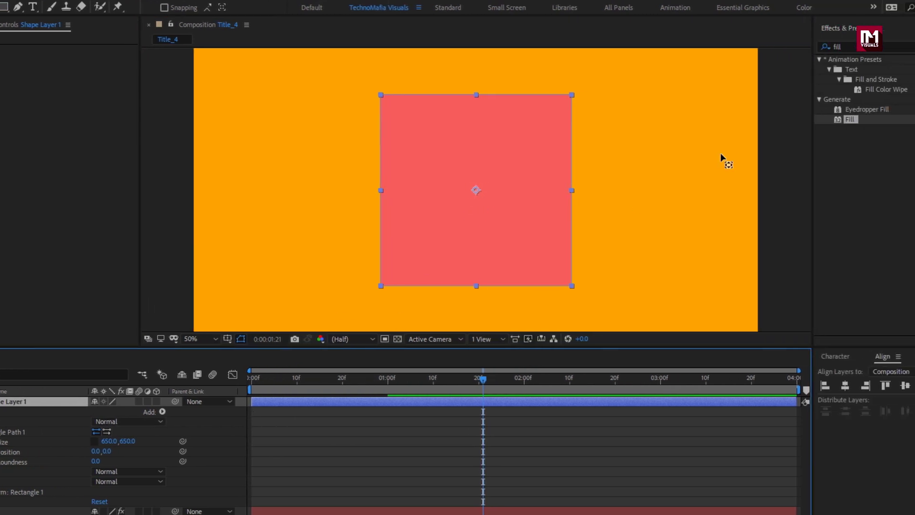
pyautogui.doubleClick(812, 119)
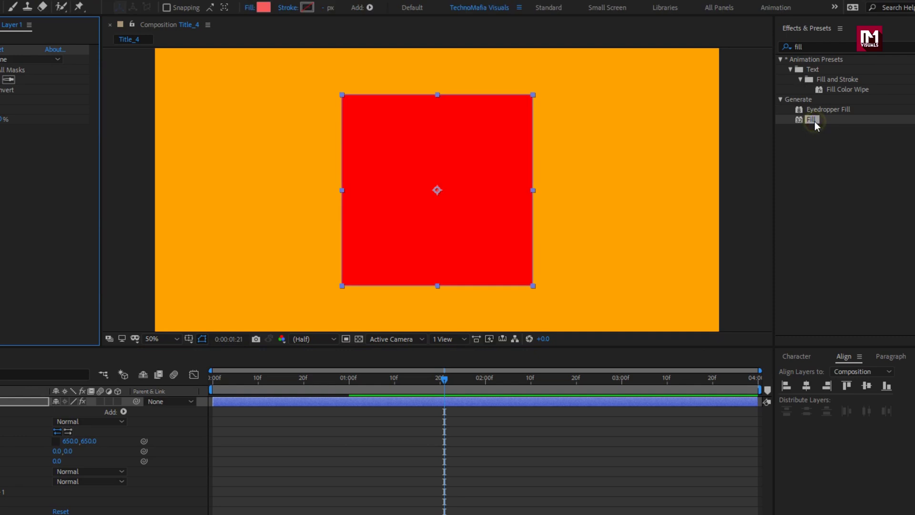
pyautogui.click(152, 80)
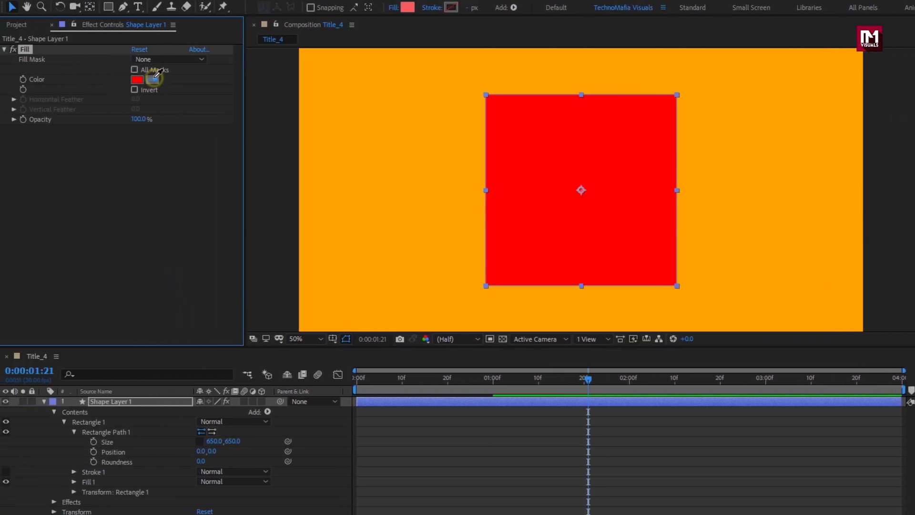
pyautogui.click(416, 116)
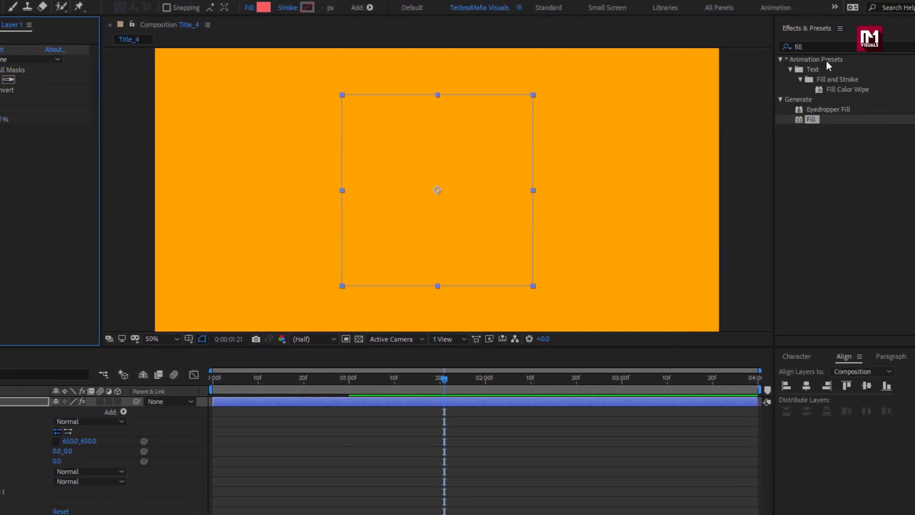
# Apply a Drop Shadow effect to Shape Layer 1 with Distance 50 and Softness 400.
pyautogui.click(774, 48)
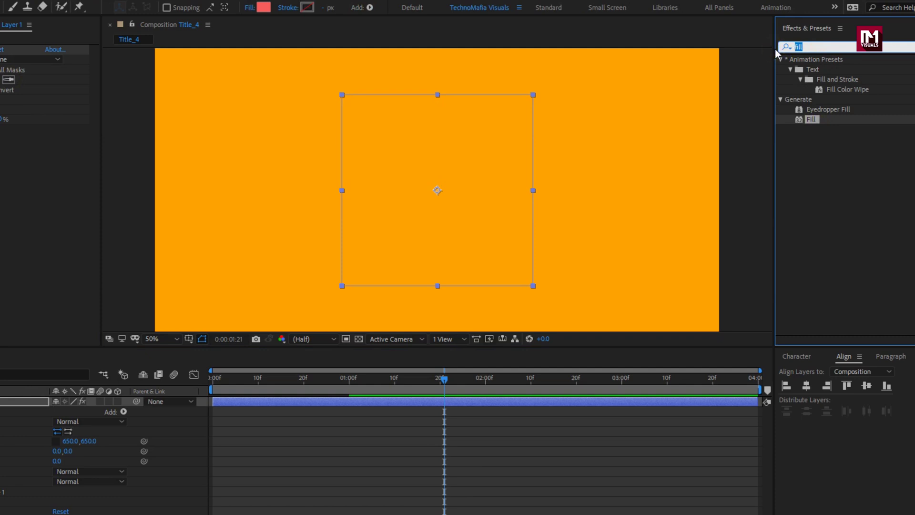
pyautogui.write('drop')
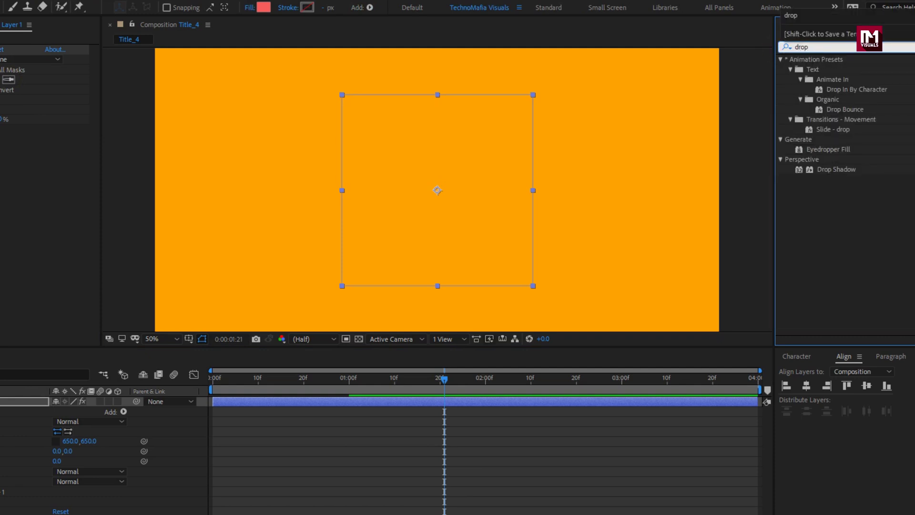
pyautogui.doubleClick(829, 170)
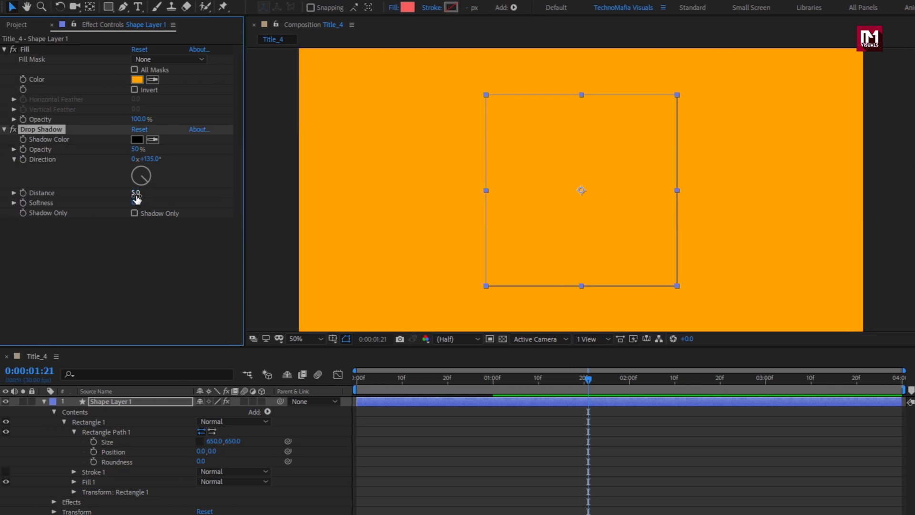
pyautogui.click(136, 194)
pyautogui.write('50')
pyautogui.press('Return')
pyautogui.click(137, 203)
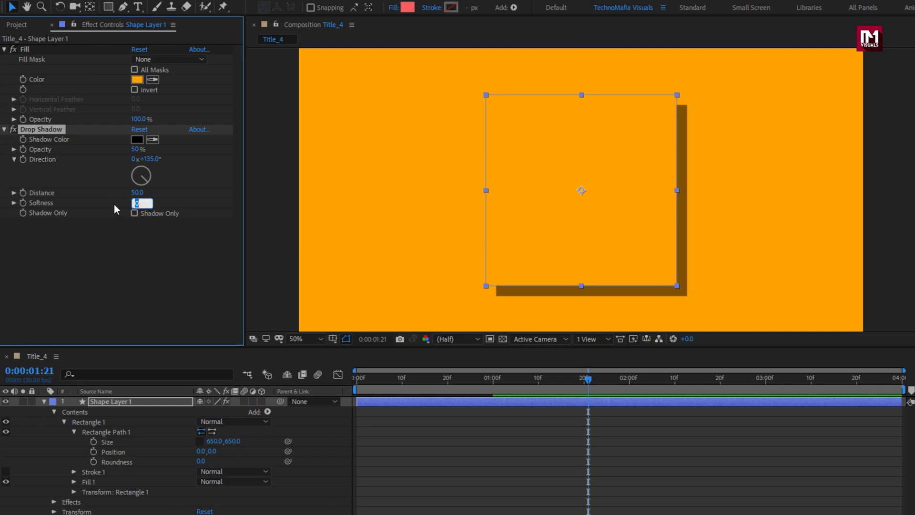
pyautogui.write('400')
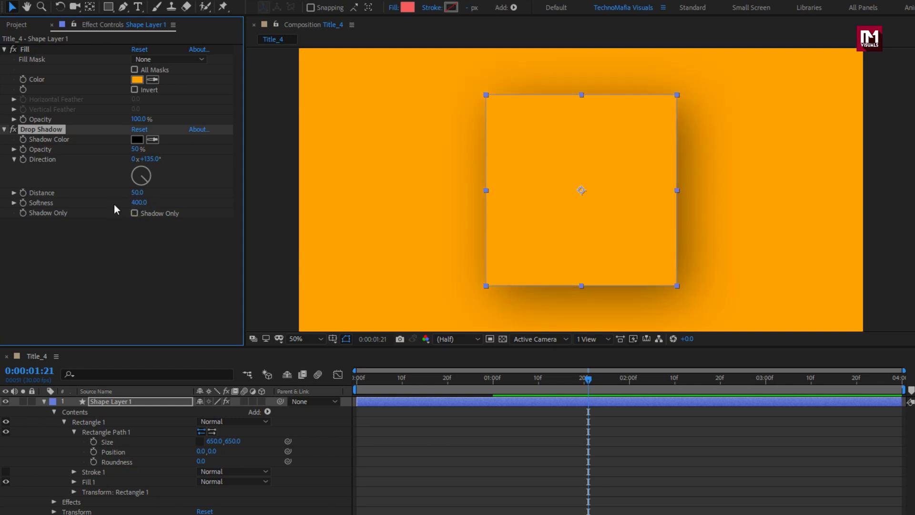
pyautogui.click(139, 252)
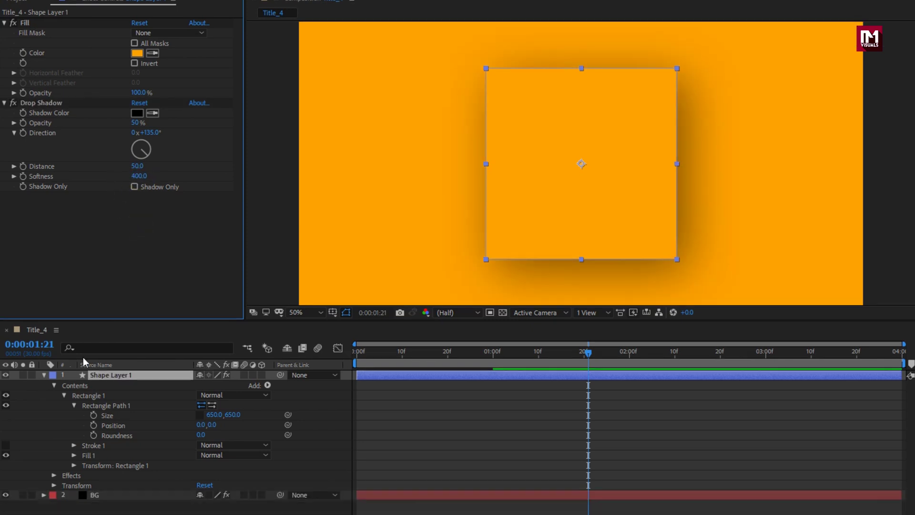
# Keyframe Shape Layer 1's Scale from 0% at 0:00:00:15 to 100% at 0:00:01:20.
pyautogui.click(44, 331)
pyautogui.press('s')
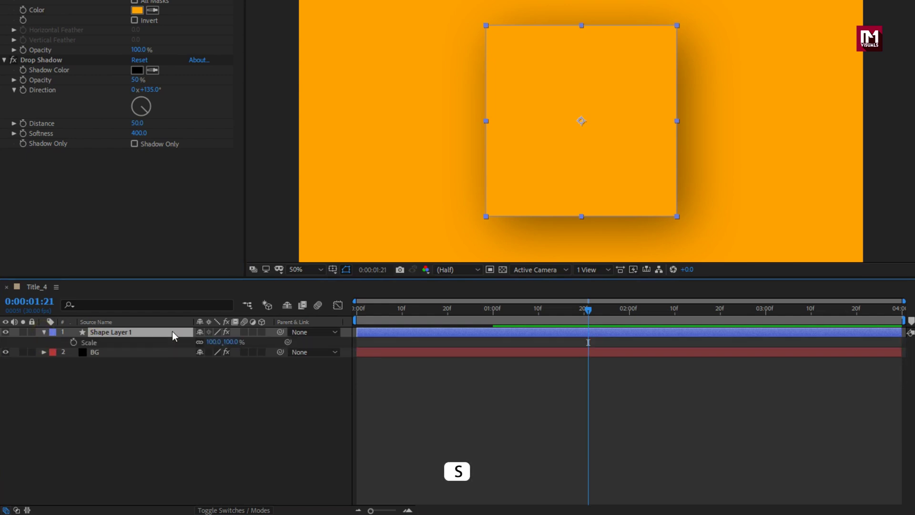
pyautogui.click(583, 310)
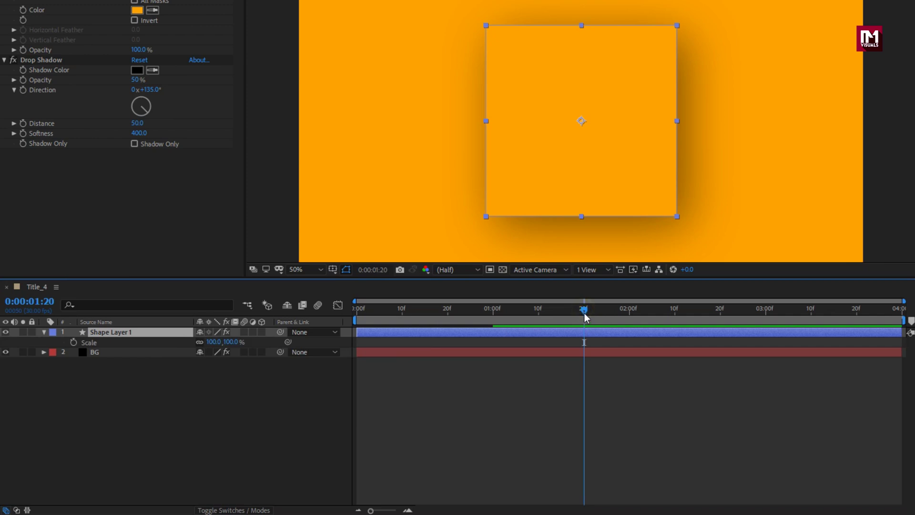
pyautogui.click(73, 342)
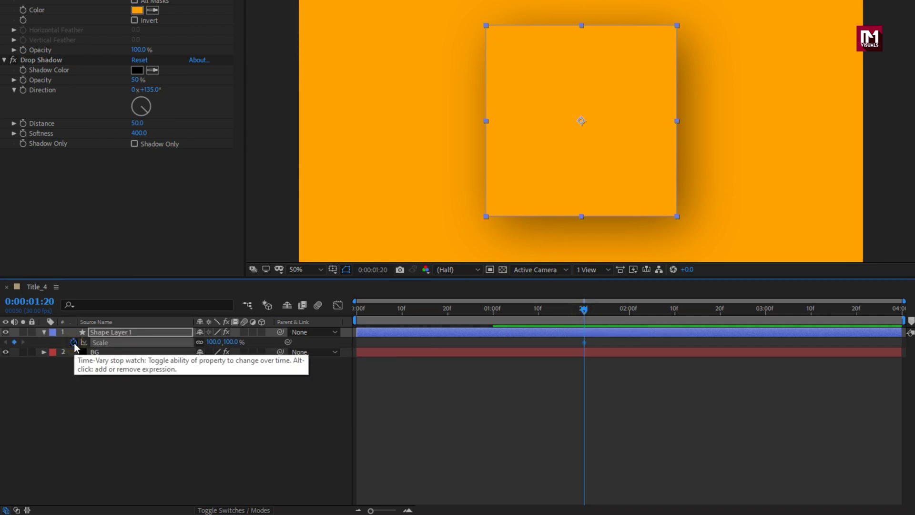
pyautogui.click(431, 311)
pyautogui.moveTo(433, 310); pyautogui.dragTo(425, 312)
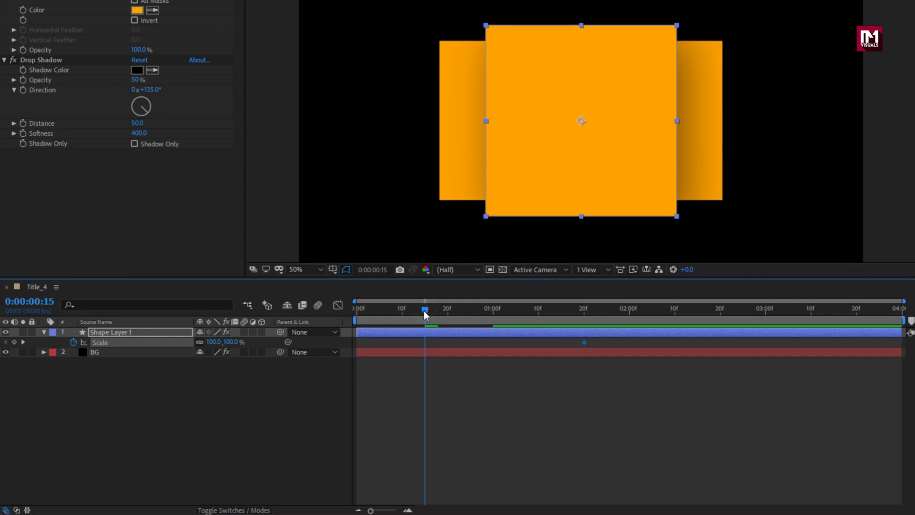
pyautogui.click(228, 342)
pyautogui.press('Return')
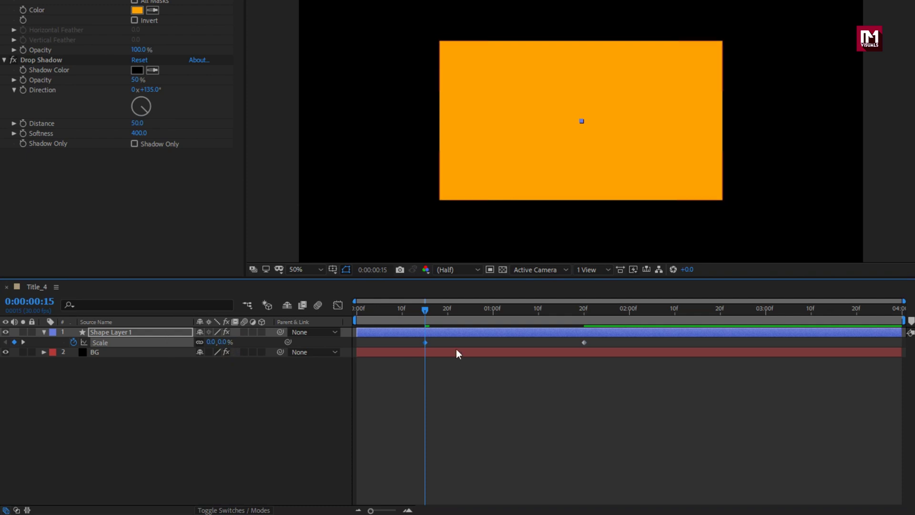
# Apply Easy Ease to both Scale keyframes of Shape Layer 1.
pyautogui.moveTo(598, 339); pyautogui.dragTo(418, 354)
pyautogui.rightClick(425, 342)
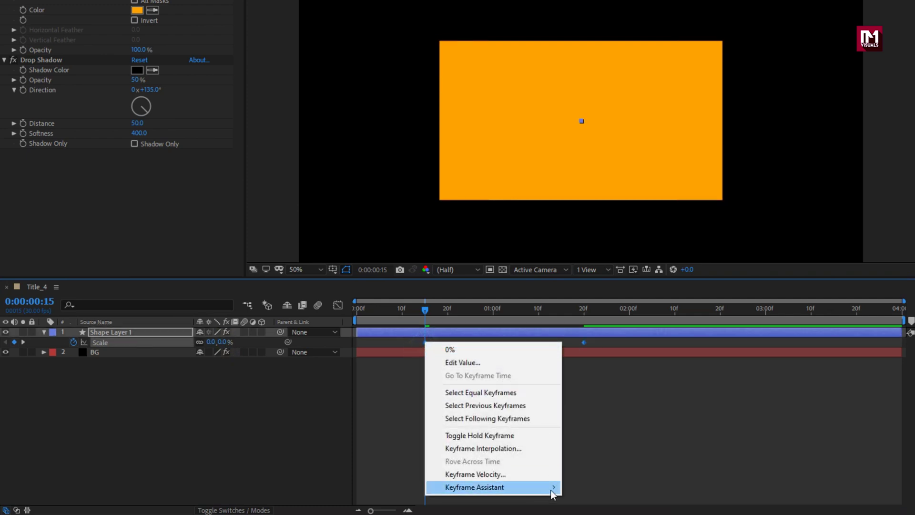
pyautogui.moveTo(557, 486)
pyautogui.click(585, 410)
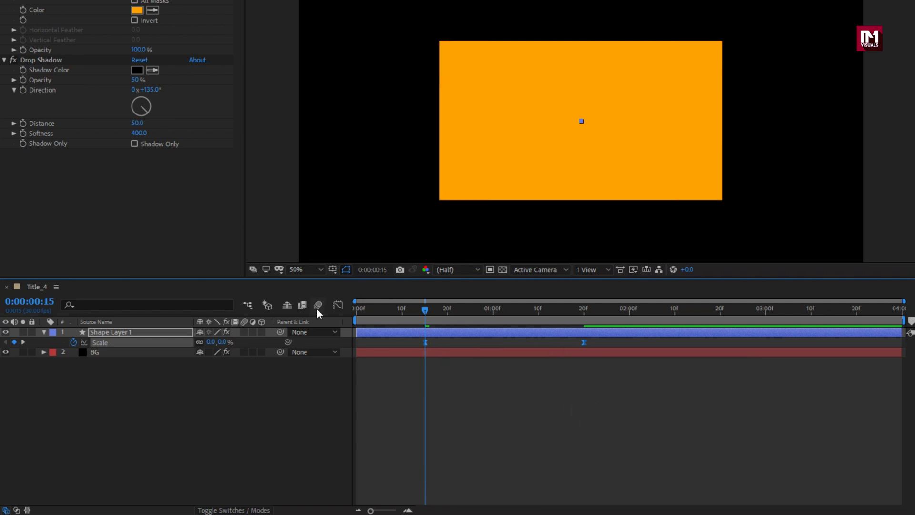
# Reshape Shape Layer 1's Scale speed graph into a sharp peak midway between the keyframes and scrub through to 0:00:01:19.
pyautogui.click(338, 307)
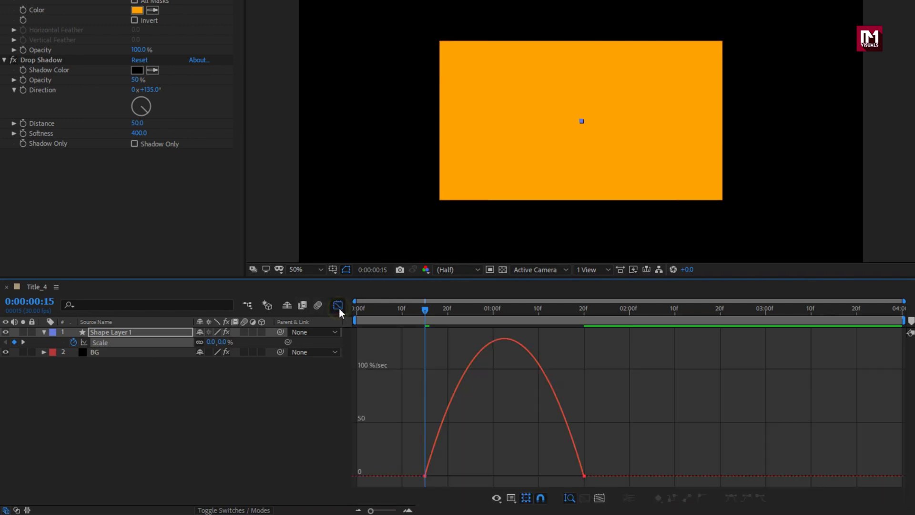
pyautogui.click(584, 475)
pyautogui.moveTo(557, 475); pyautogui.dragTo(504, 477)
pyautogui.moveTo(425, 312); pyautogui.dragTo(580, 319)
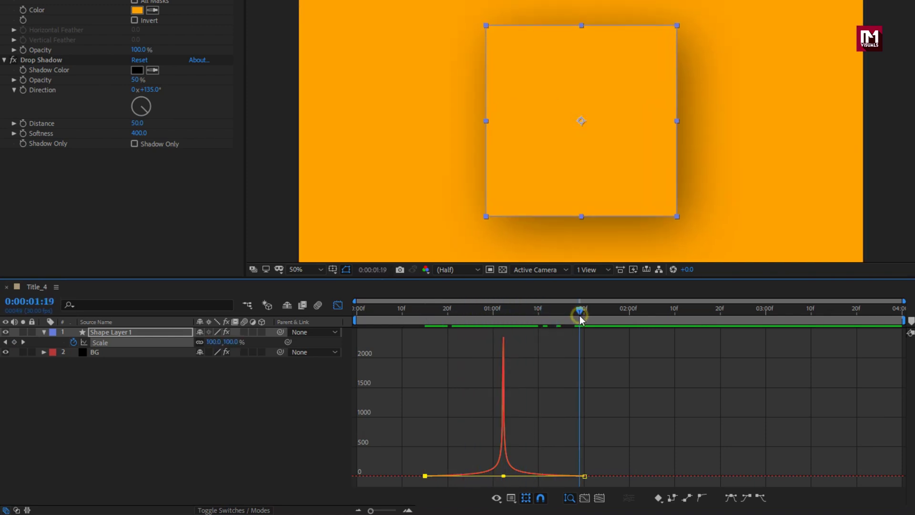
pyautogui.click(337, 305)
# Keyframe Shape Layer 1's Rotation from -55° at 0:00:00:15 to 0° at 0:00:01:20.
pyautogui.press('r')
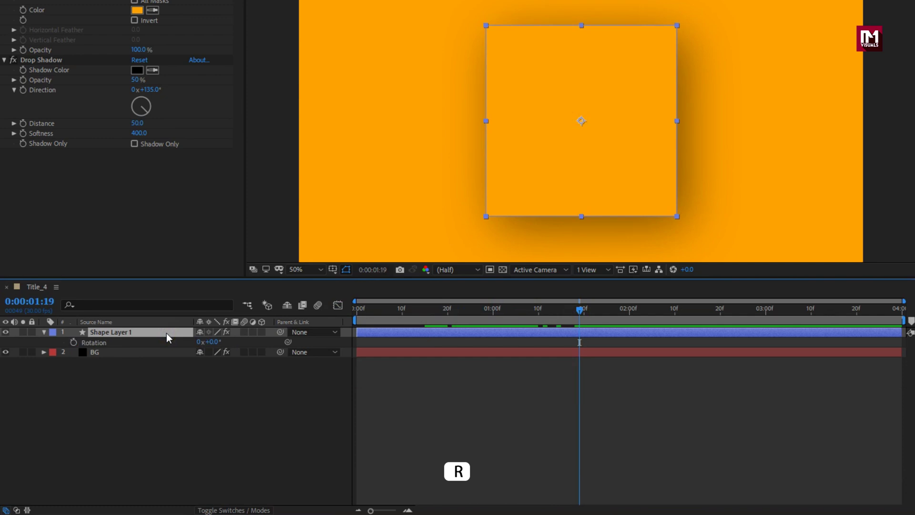
pyautogui.moveTo(577, 316); pyautogui.dragTo(585, 319)
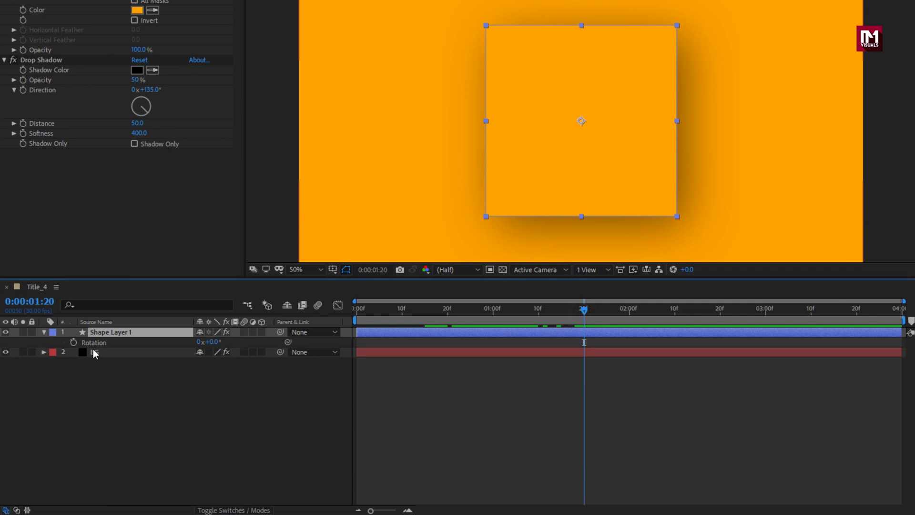
pyautogui.click(73, 342)
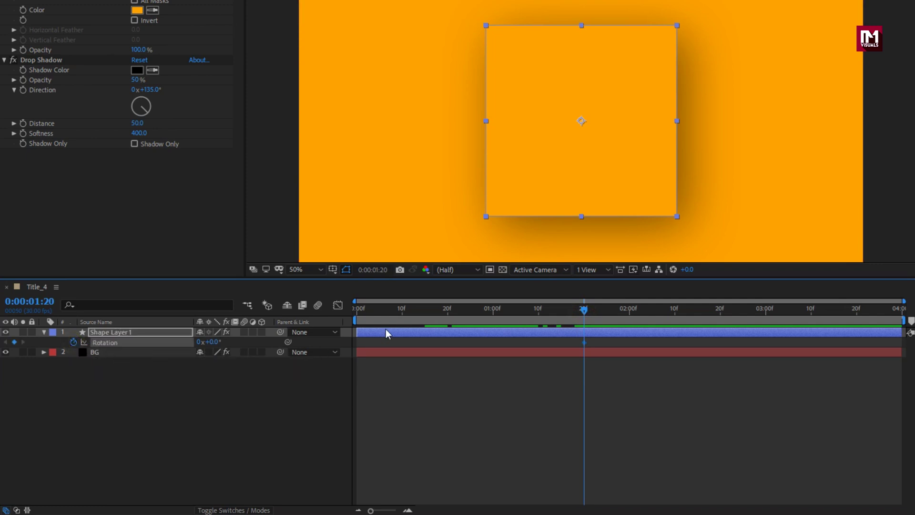
pyautogui.click(425, 308)
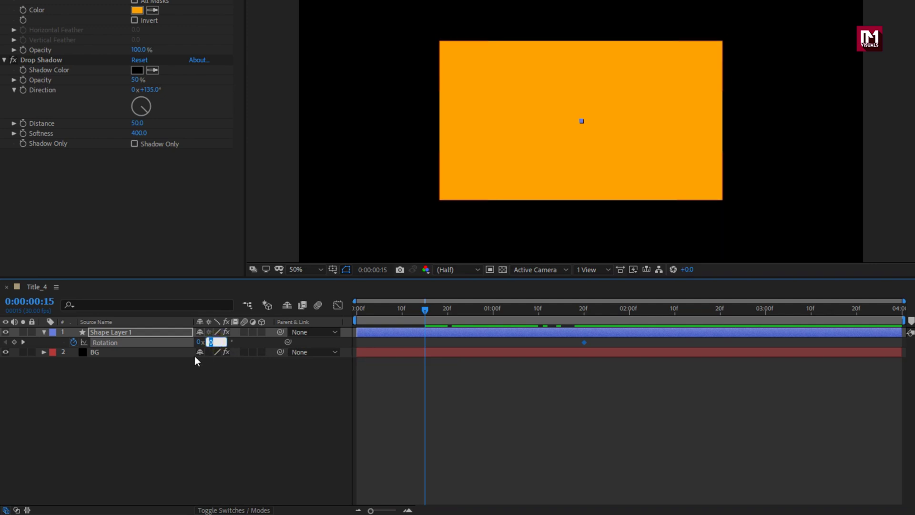
pyautogui.write('-55')
pyautogui.press('Return')
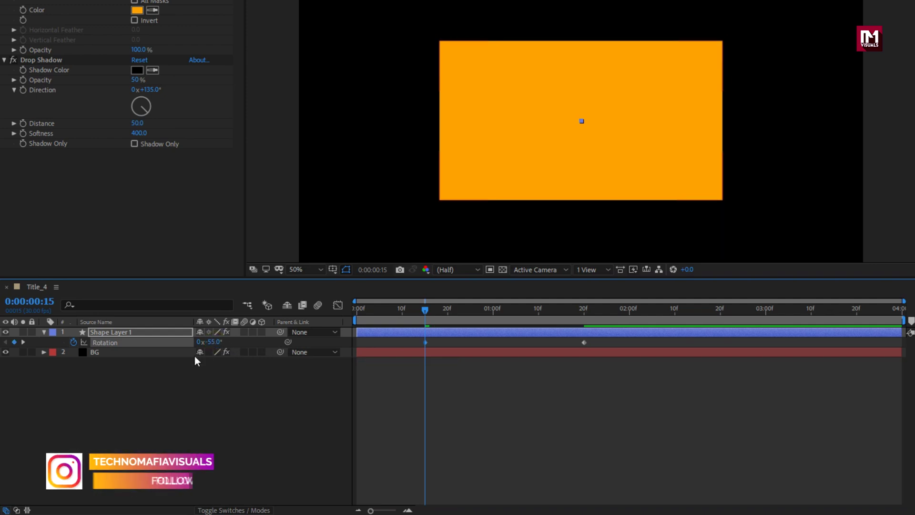
# Apply Easy Ease to both Rotation keyframes of Shape Layer 1.
pyautogui.moveTo(590, 340); pyautogui.dragTo(396, 351)
pyautogui.rightClick(425, 343)
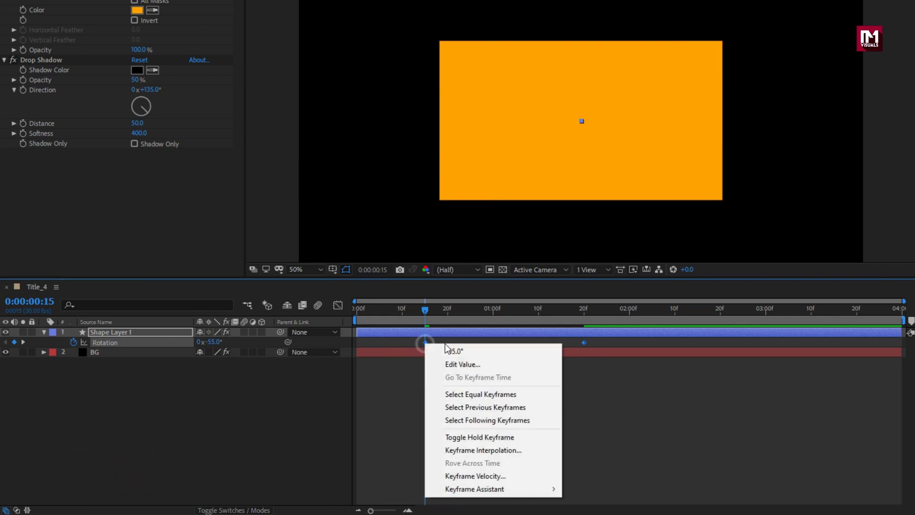
pyautogui.moveTo(537, 489)
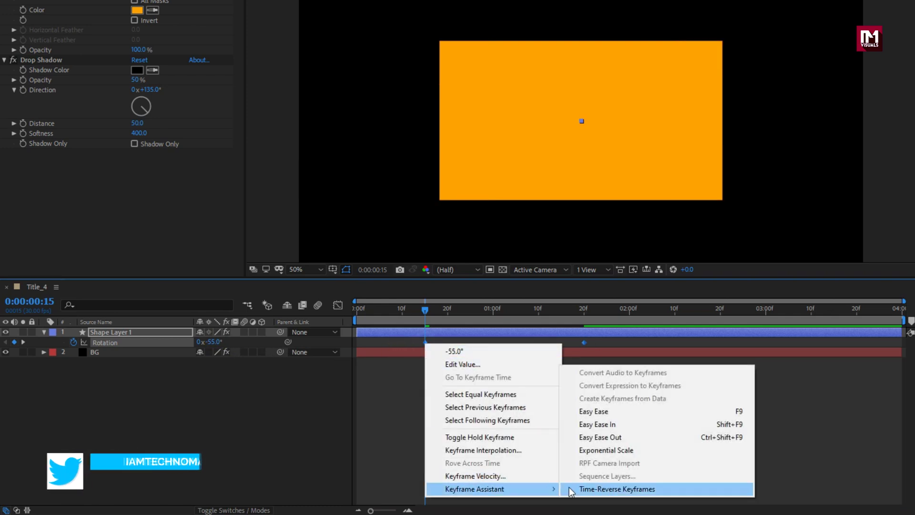
pyautogui.click(591, 411)
# Reshape Shape Layer 1's Rotation speed graph into a sharp peak midway between the two keyframes.
pyautogui.click(339, 305)
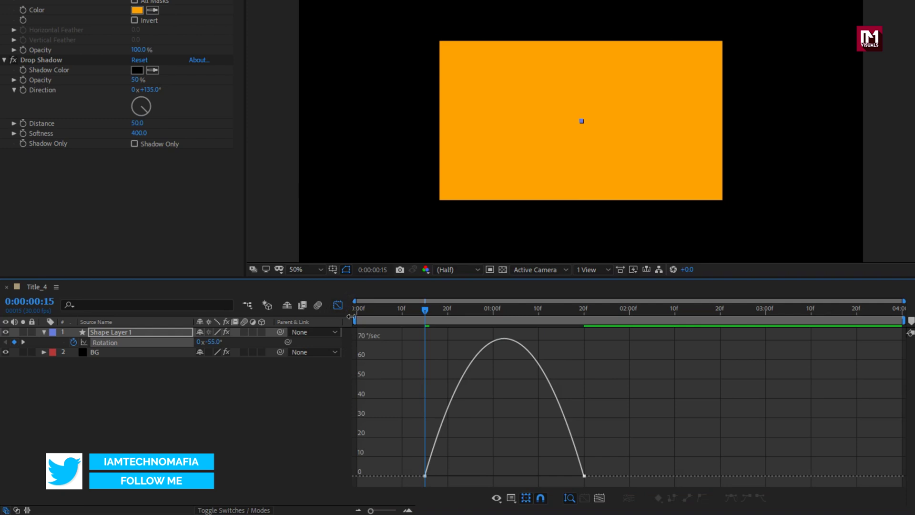
pyautogui.click(584, 476)
pyautogui.moveTo(556, 475); pyautogui.dragTo(512, 476)
pyautogui.moveTo(451, 476); pyautogui.dragTo(504, 476)
pyautogui.click(338, 305)
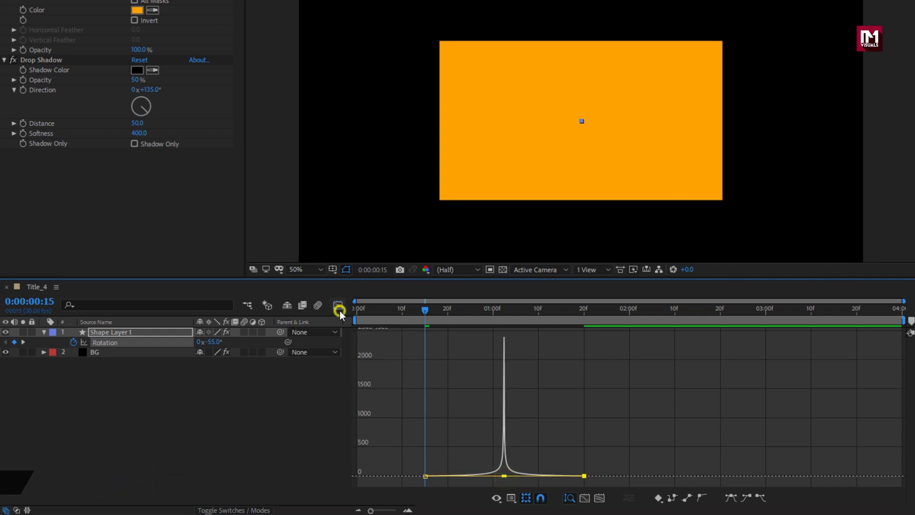
# Scrub from the composition's start to 0:00:01:18 to review the square's scale and rotation animation.
pyautogui.click(353, 310)
pyautogui.moveTo(354, 345); pyautogui.dragTo(547, 357)
pyautogui.moveTo(547, 390); pyautogui.dragTo(574, 390)
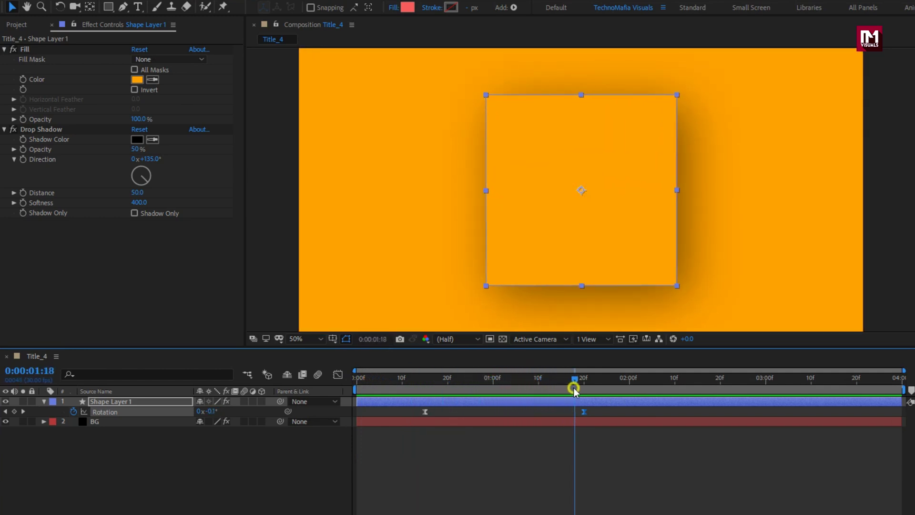
# Add a white text layer reading "STOMP" and move it to around the middle of the orange square.
pyautogui.click(44, 402)
pyautogui.click(86, 452)
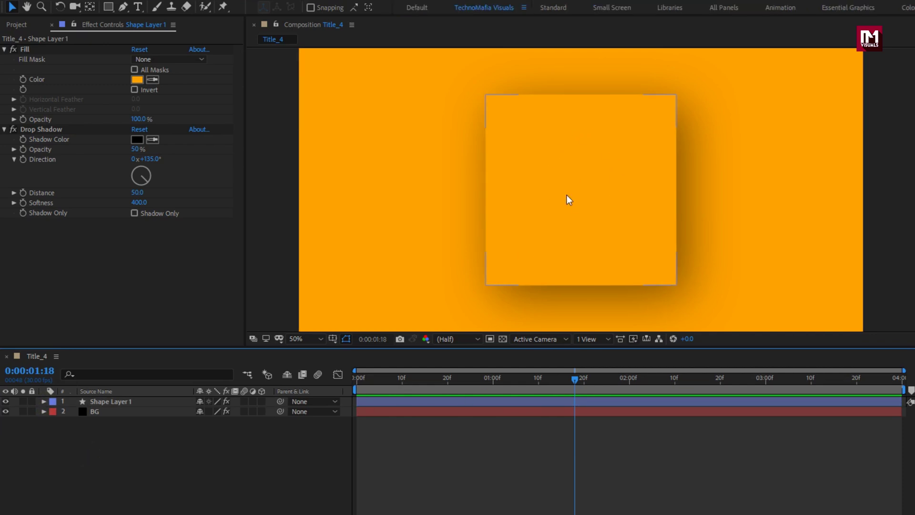
pyautogui.click(137, 7)
pyautogui.click(534, 192)
pyautogui.write('STOMP')
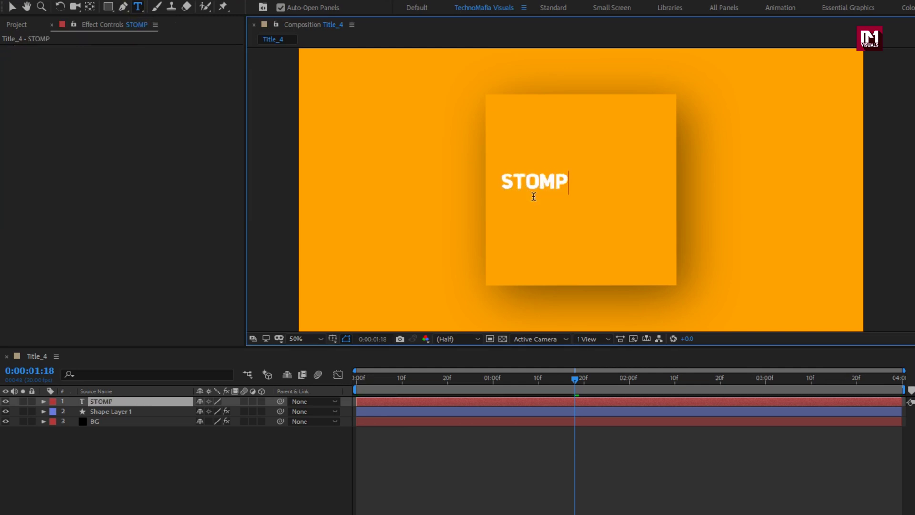
pyautogui.press('Escape')
pyautogui.press('v')
pyautogui.moveTo(537, 182); pyautogui.dragTo(580, 198)
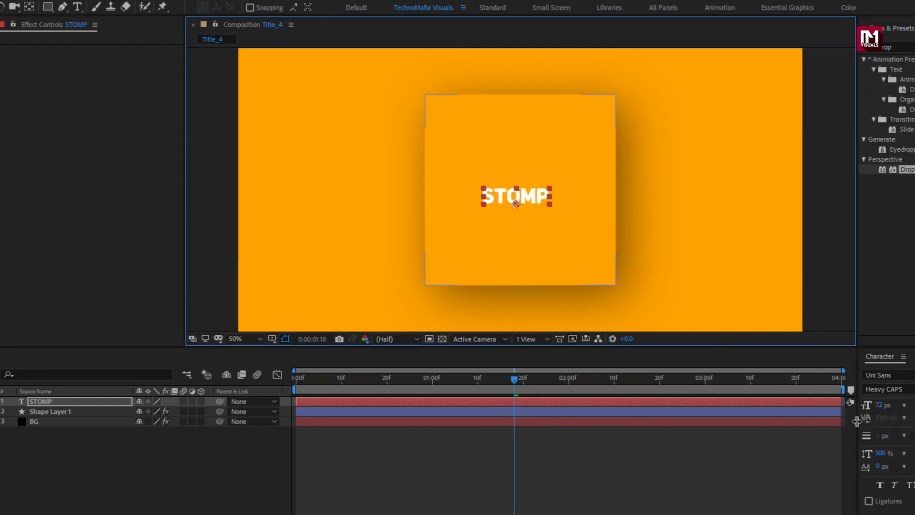
# Enlarge the STOMP text to 171 px and centre it horizontally and vertically in the composition.
pyautogui.moveTo(798, 410); pyautogui.dragTo(855, 409)
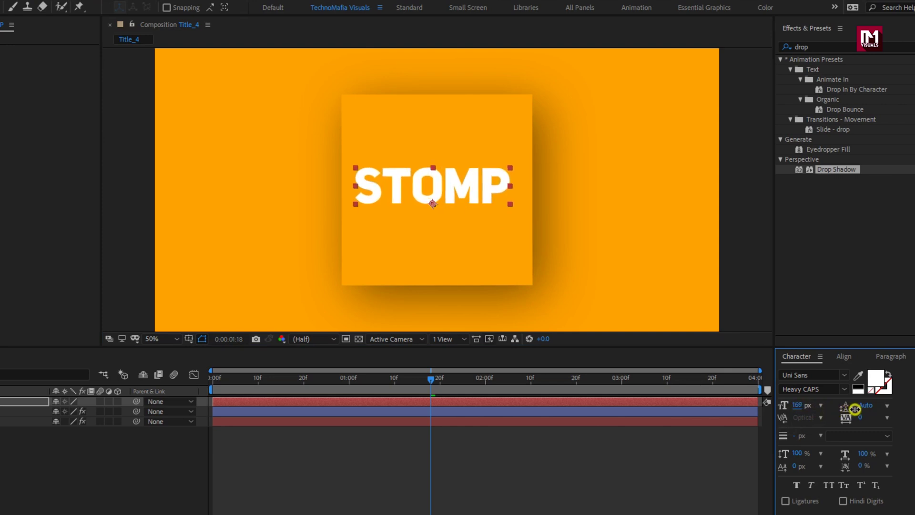
pyautogui.moveTo(855, 409); pyautogui.dragTo(857, 409)
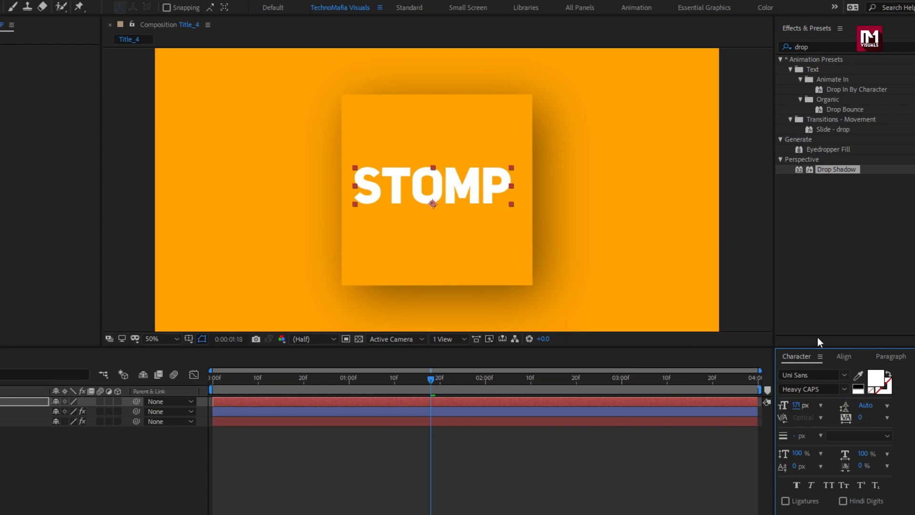
pyautogui.click(844, 356)
pyautogui.click(809, 386)
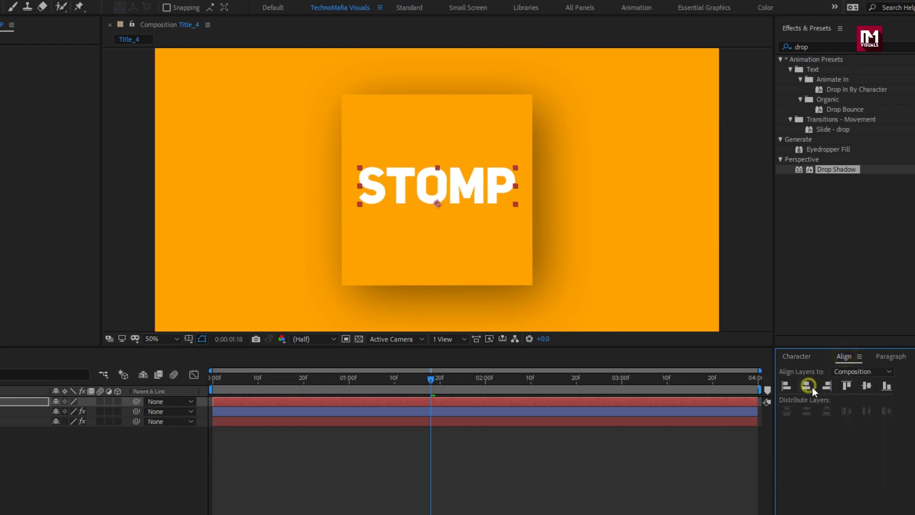
pyautogui.click(866, 387)
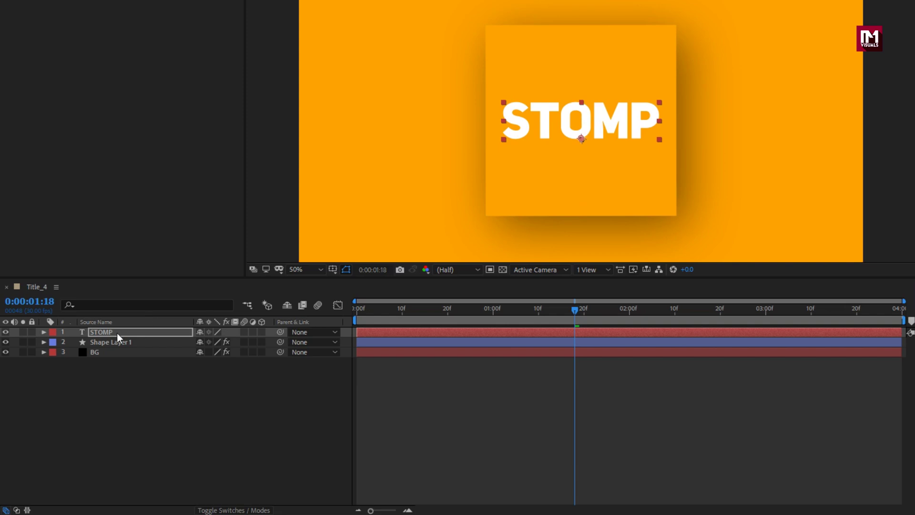
# Add a Tracking text animator to the STOMP layer.
pyautogui.click(116, 333)
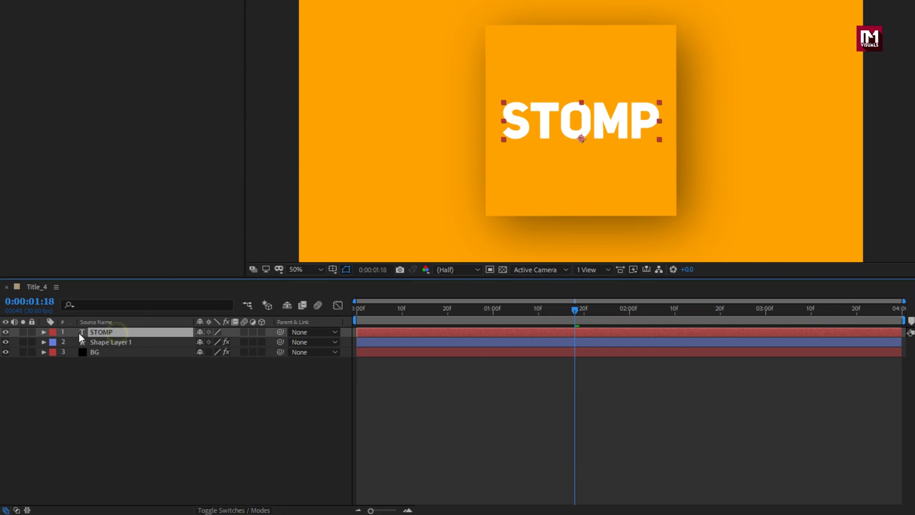
pyautogui.click(43, 332)
pyautogui.click(266, 341)
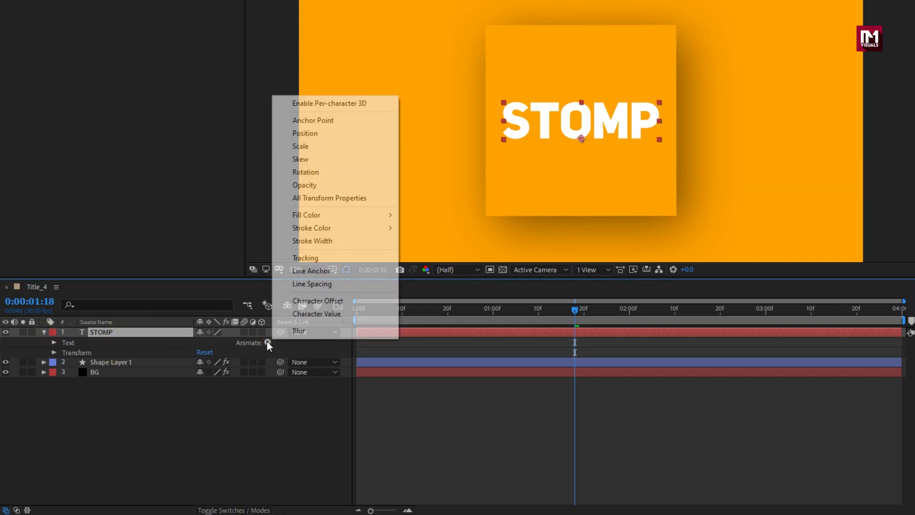
pyautogui.click(308, 259)
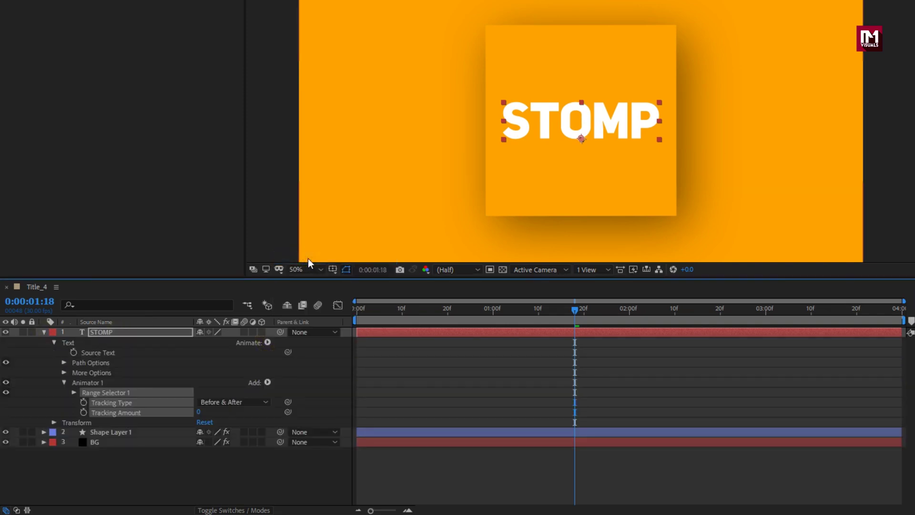
# Keyframe the Range Selector's Offset from 0% at 0:00:00:20 to 100% at 0:00:02:20.
pyautogui.click(74, 392)
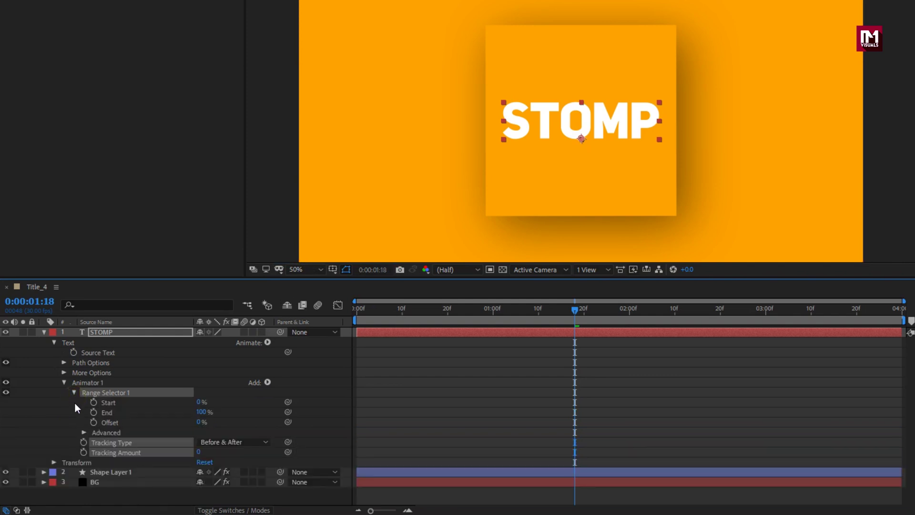
pyautogui.press('F2')
pyautogui.click(448, 316)
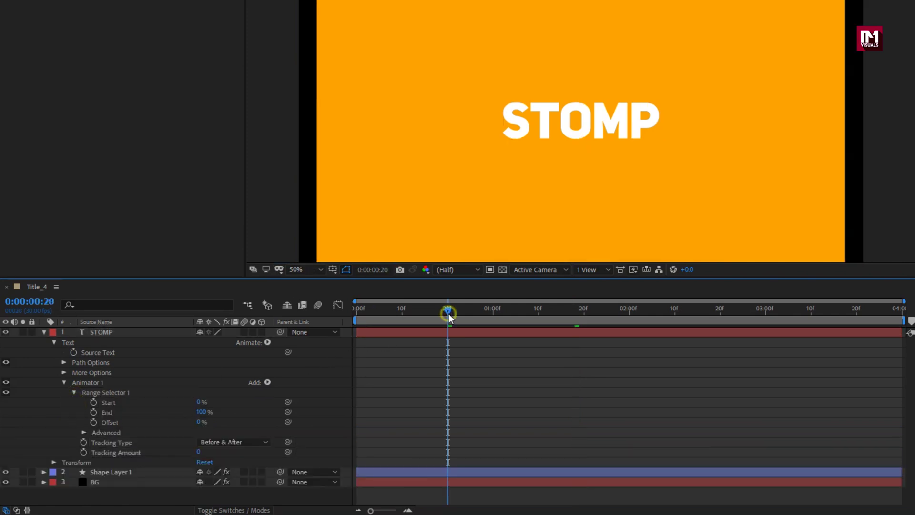
pyautogui.click(93, 423)
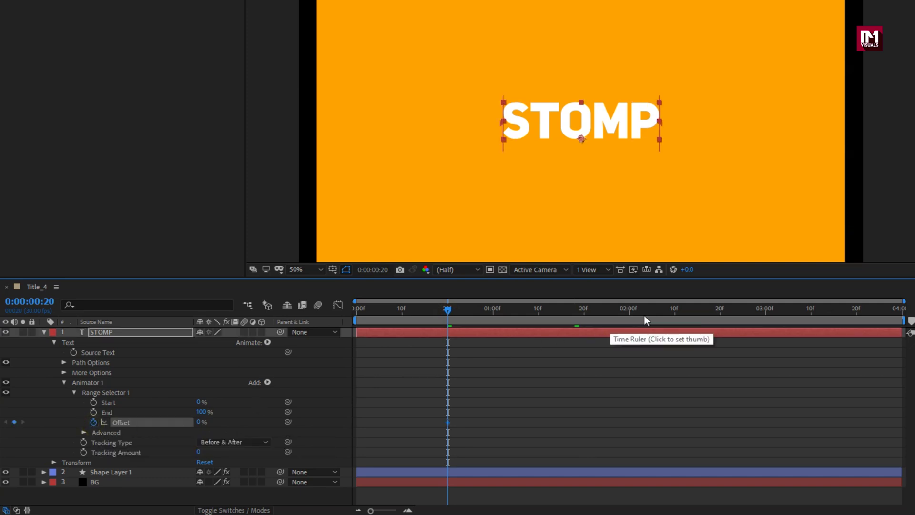
pyautogui.click(719, 313)
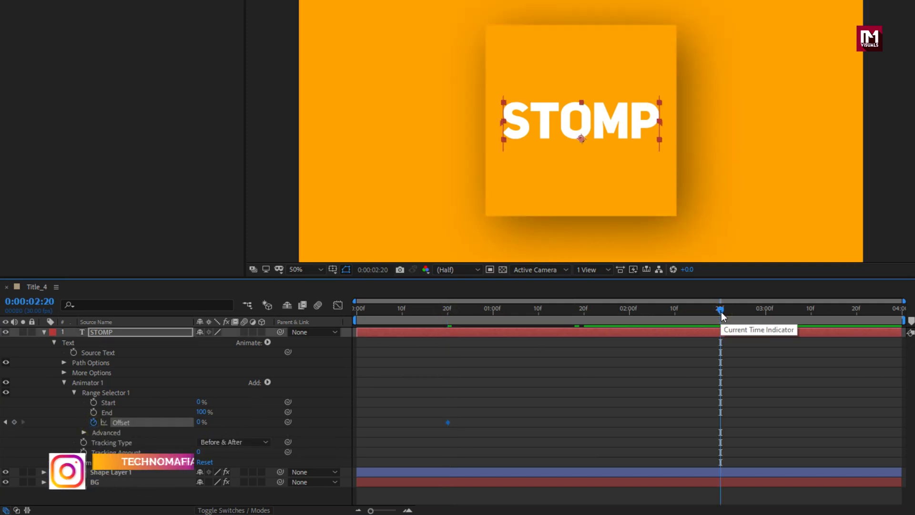
pyautogui.write('100')
pyautogui.press('Return')
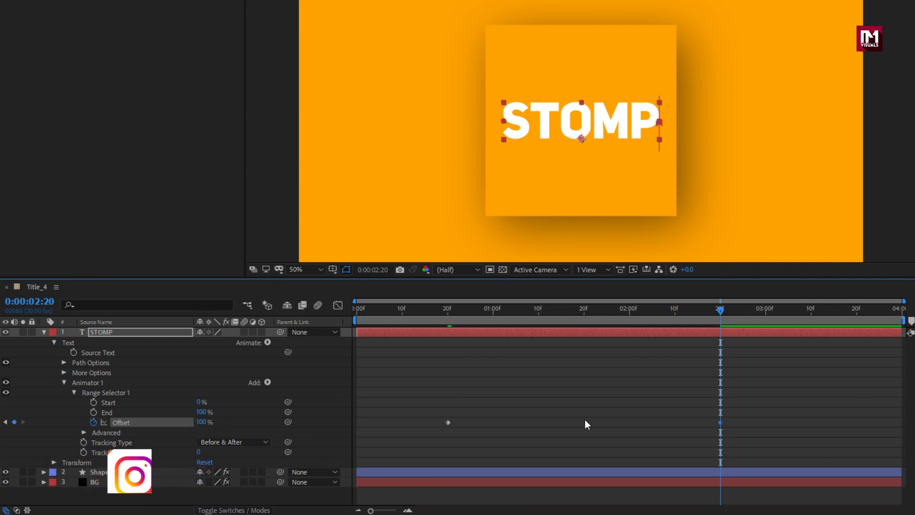
# Apply Easy Ease to both Offset keyframes of the STOMP text.
pyautogui.moveTo(731, 419); pyautogui.dragTo(444, 428)
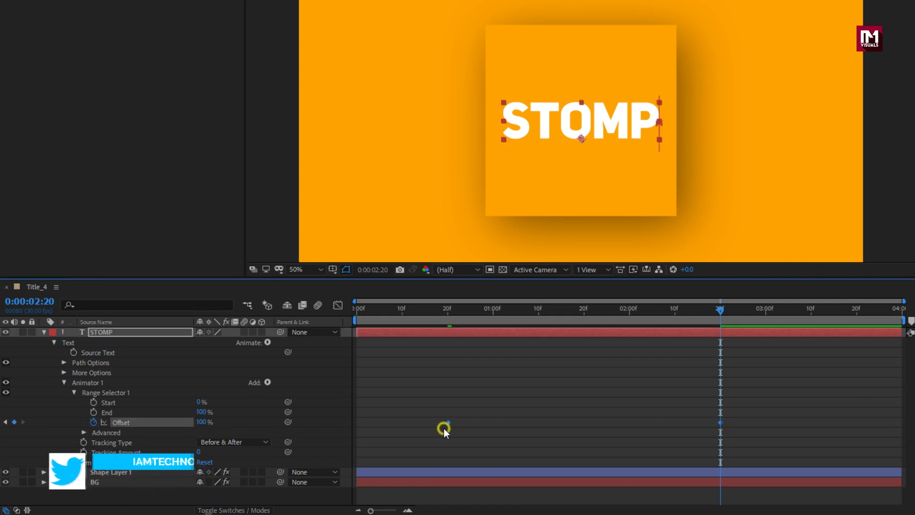
pyautogui.rightClick(449, 423)
pyautogui.moveTo(521, 416)
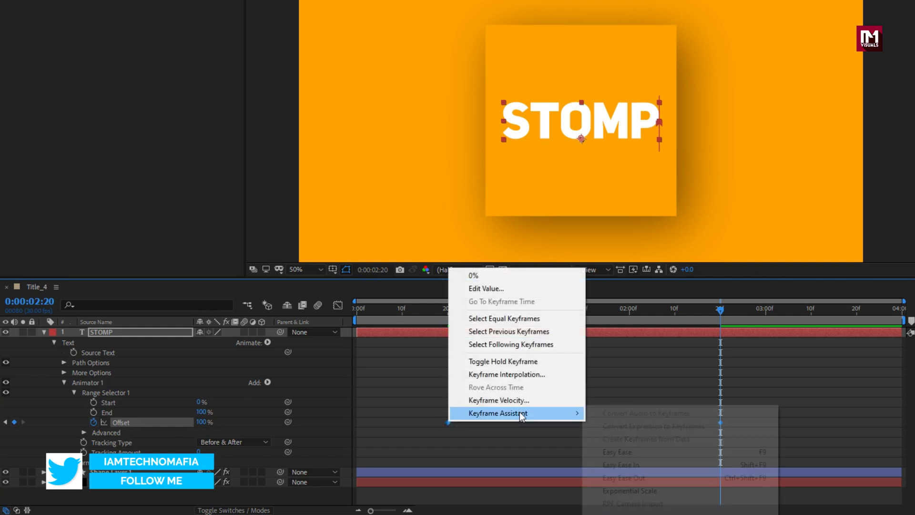
pyautogui.click(611, 450)
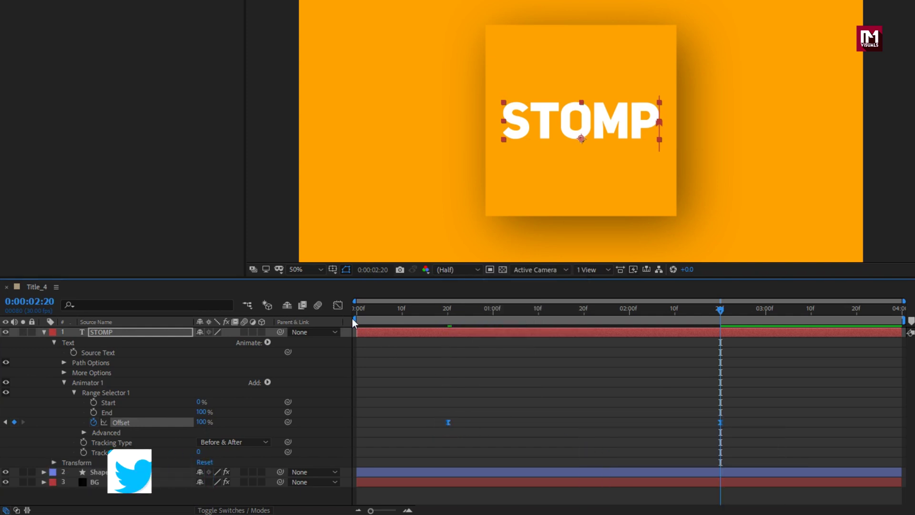
# Reshape the Offset speed graph into a sharp peak midway between its two keyframes.
pyautogui.click(340, 305)
pyautogui.click(719, 475)
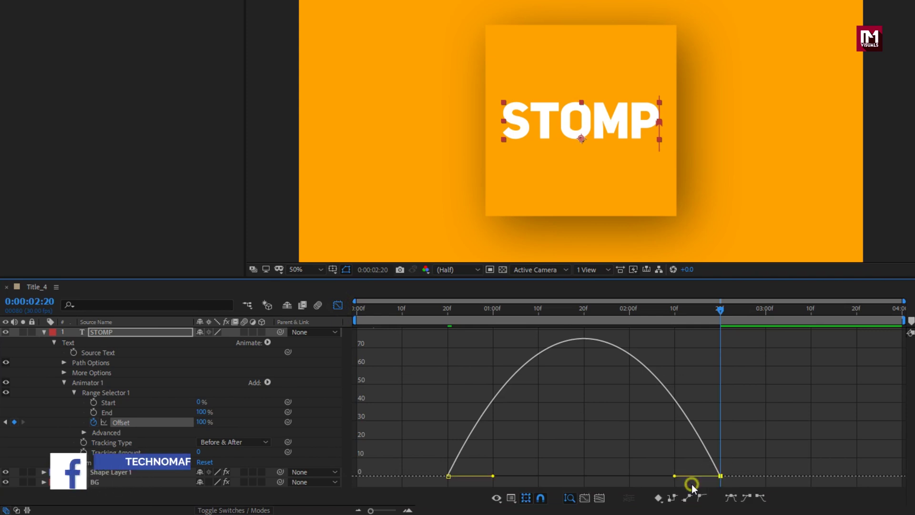
pyautogui.moveTo(673, 476); pyautogui.dragTo(582, 476)
pyautogui.moveTo(493, 476); pyautogui.dragTo(587, 479)
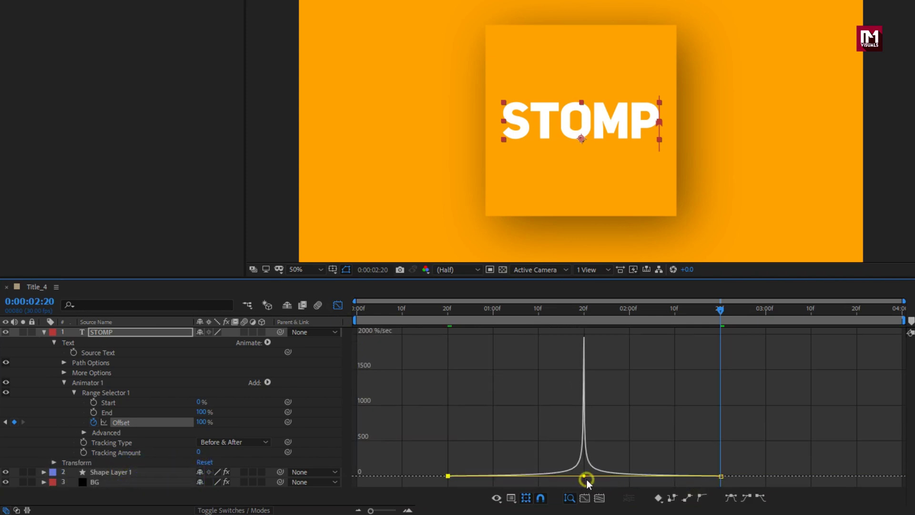
pyautogui.click(336, 309)
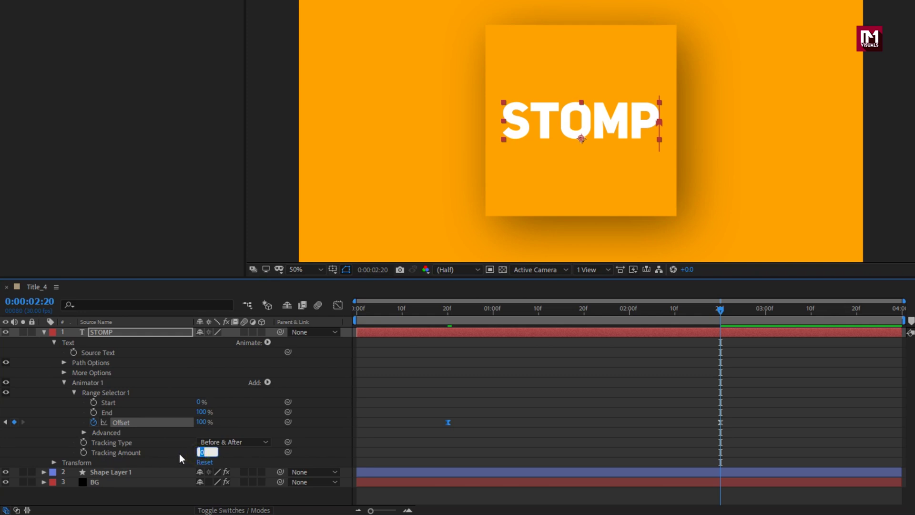
# Set the text animator's Tracking Amount to -100 and scrub to 0:00:02:05 to preview the effect.
pyautogui.write('-100')
pyautogui.click(179, 453)
pyautogui.moveTo(624, 318); pyautogui.dragTo(652, 312)
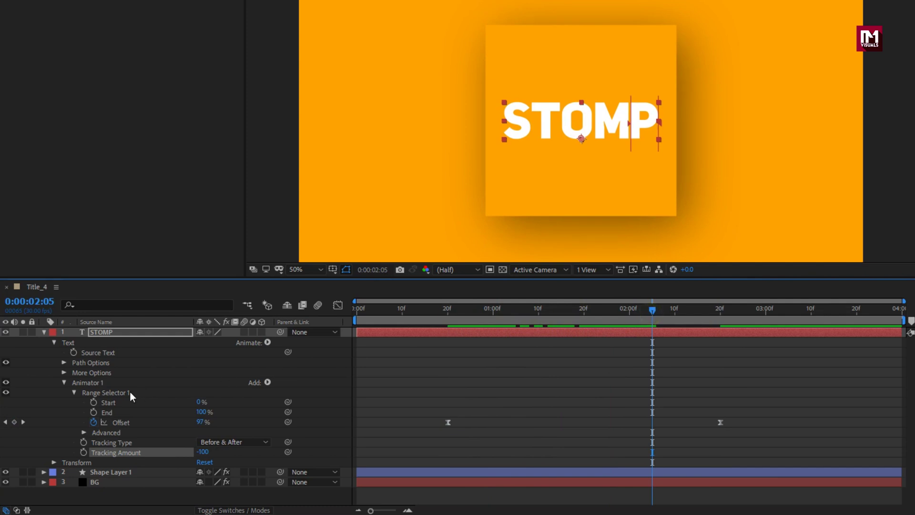
# Add a Position property to STOMP's Animator 1, set it to 0, 500 and scrub from 0:00:00:20 to 0:00:02:09 to preview.
pyautogui.click(109, 384)
pyautogui.click(268, 381)
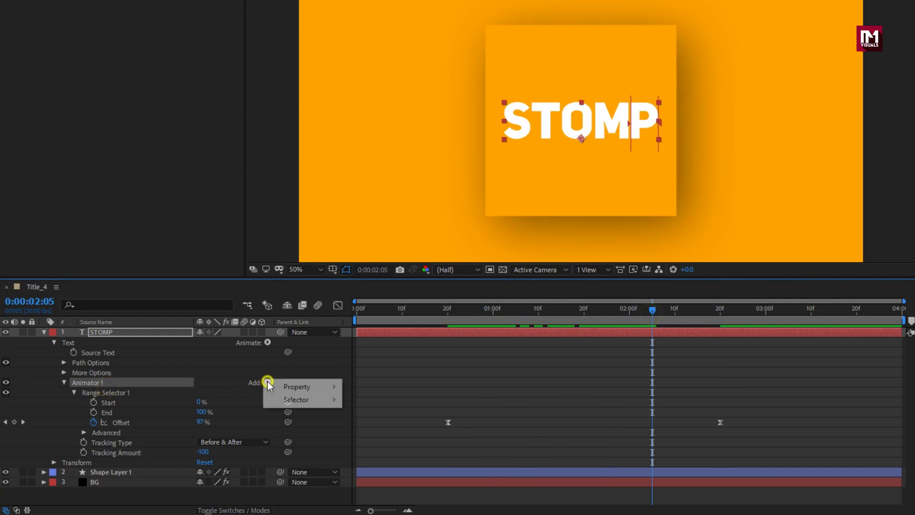
pyautogui.moveTo(327, 385)
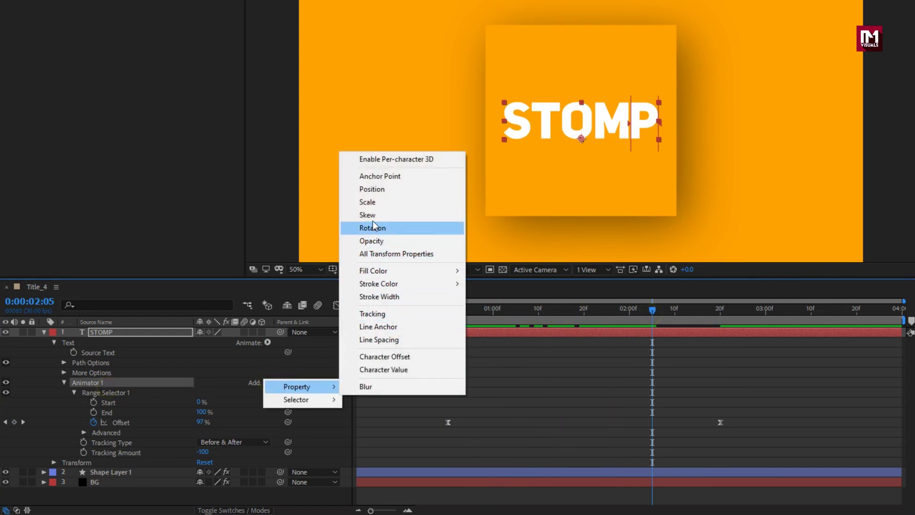
pyautogui.click(371, 189)
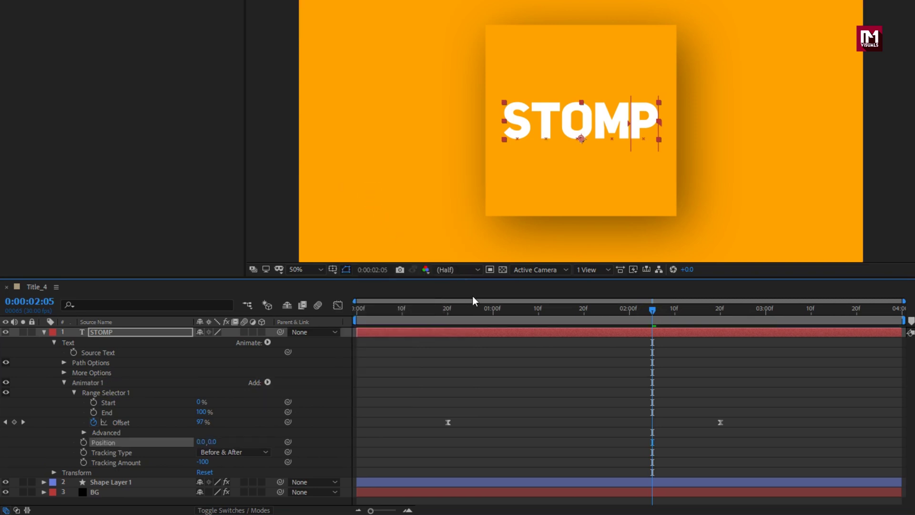
pyautogui.moveTo(462, 308); pyautogui.dragTo(449, 311)
pyautogui.moveTo(212, 444); pyautogui.dragTo(499, 424)
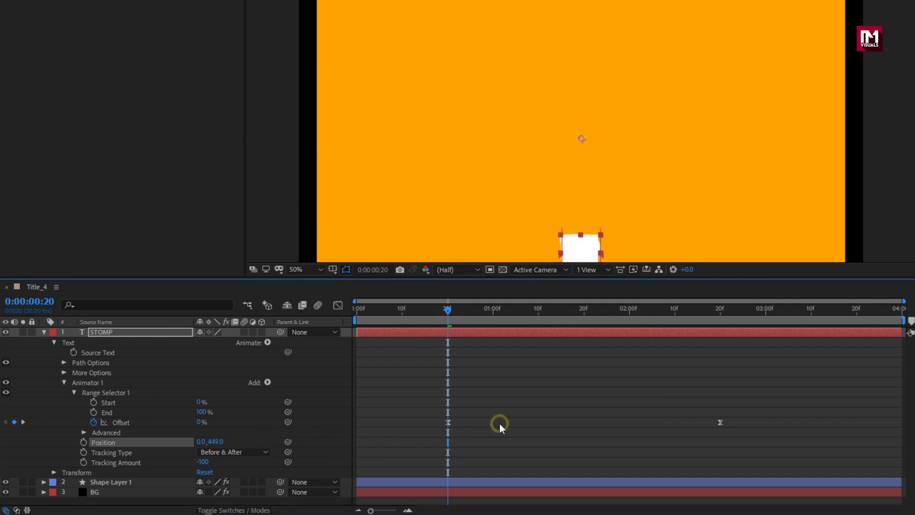
pyautogui.moveTo(210, 441); pyautogui.dragTo(242, 443)
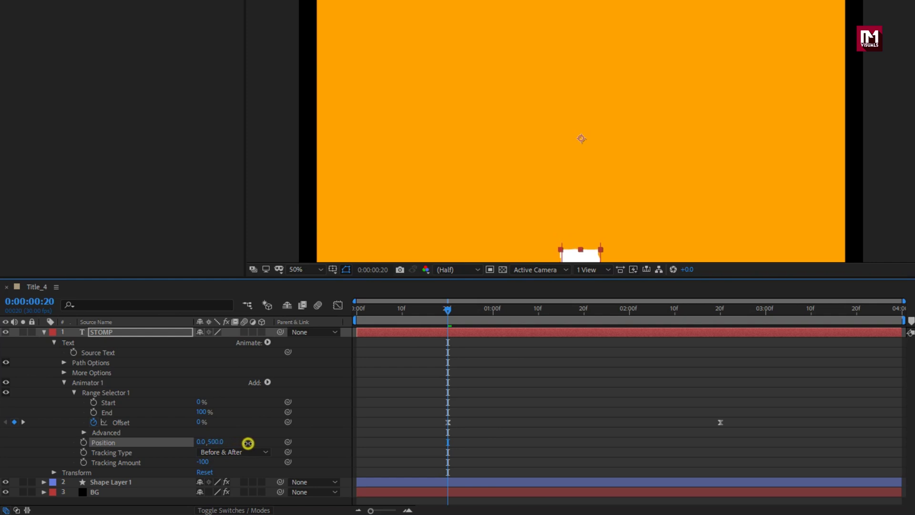
pyautogui.moveTo(447, 379); pyautogui.dragTo(672, 389)
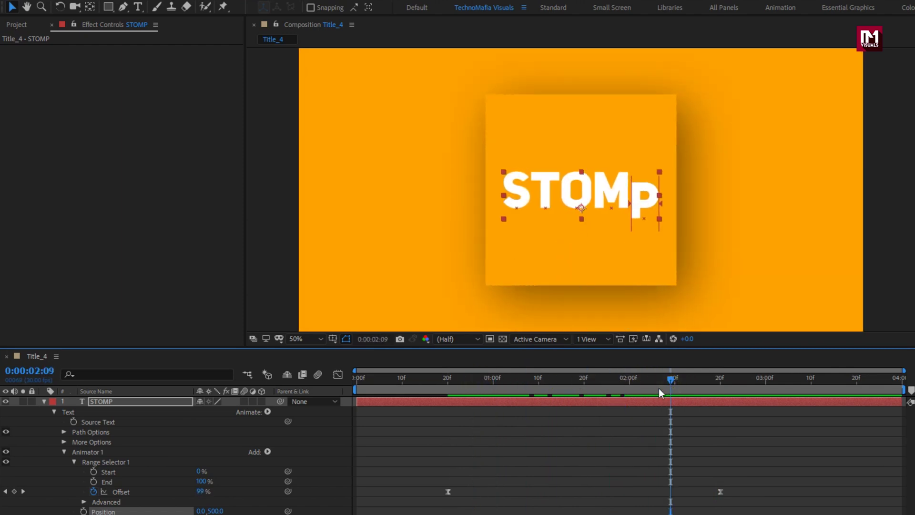
# Apply the Transform effect to the STOMP layer and set the effect's Rotation to 55°.
pyautogui.click(107, 401)
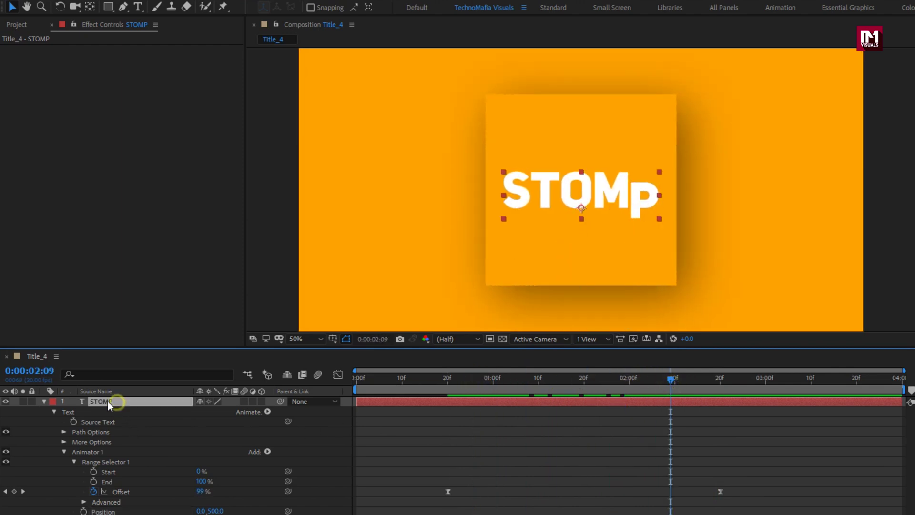
pyautogui.click(43, 402)
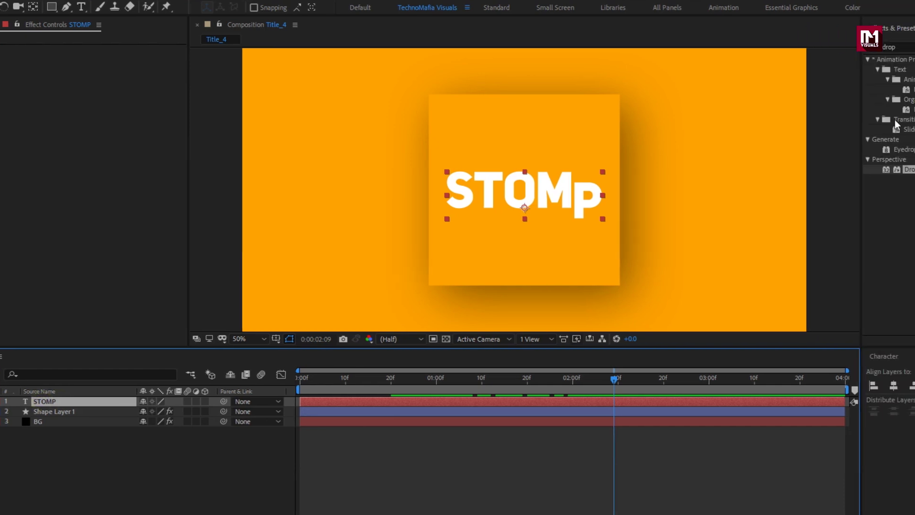
pyautogui.click(797, 47)
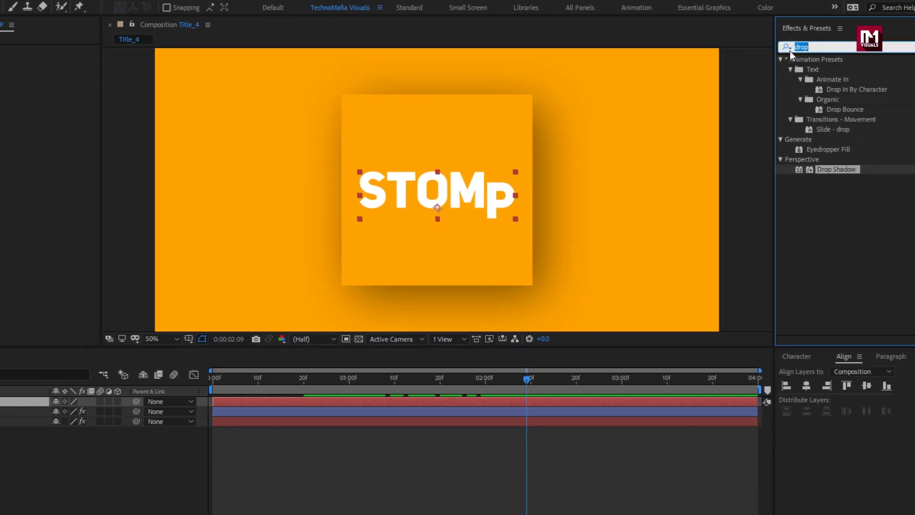
pyautogui.write('tran')
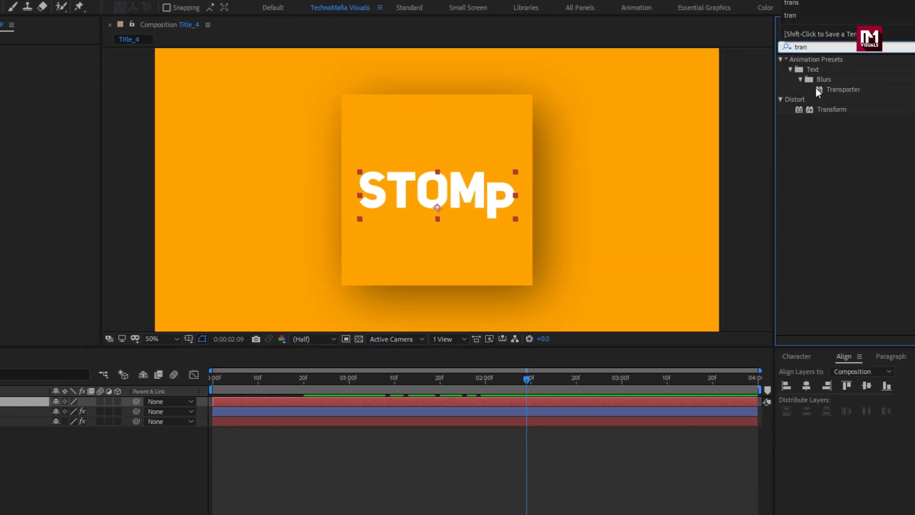
pyautogui.doubleClick(822, 114)
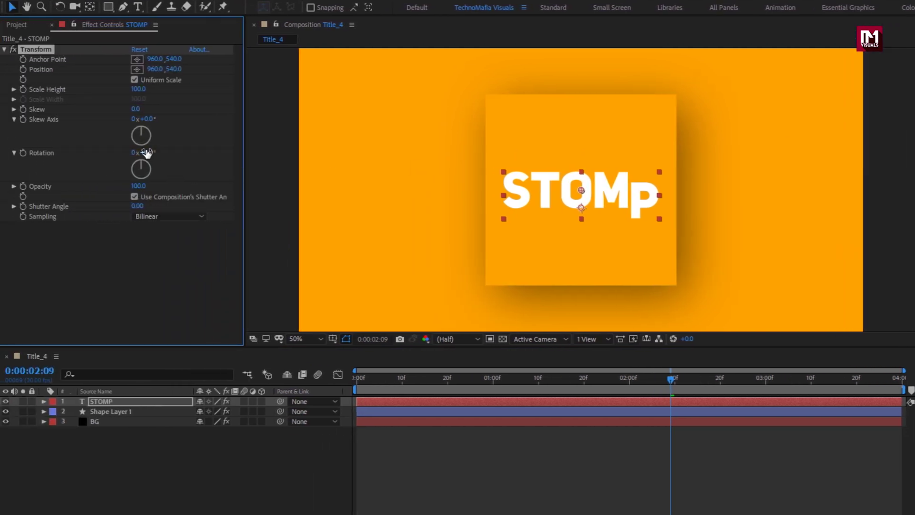
pyautogui.write('55')
pyautogui.press('Return')
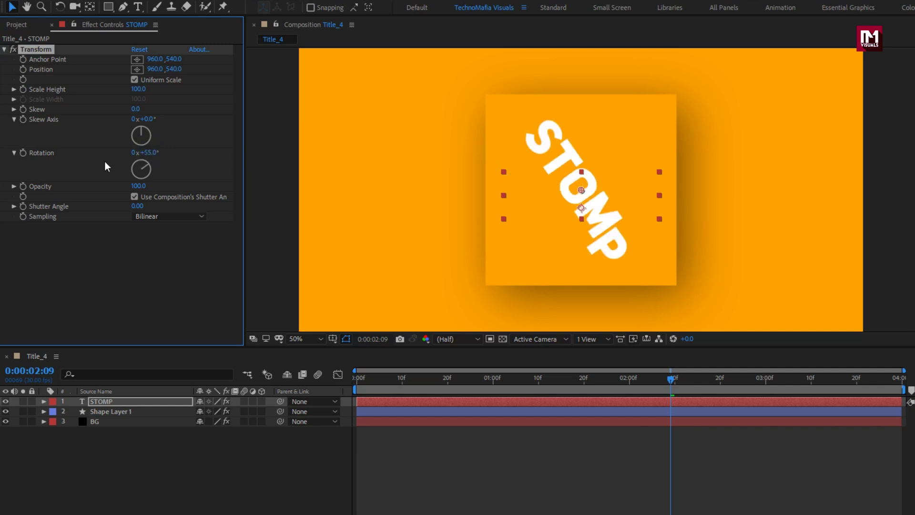
# Apply the Minimax effect to the STOMP layer with Channel set to Alpha and Color and Direction to Just Vertical.
pyautogui.click(812, 47)
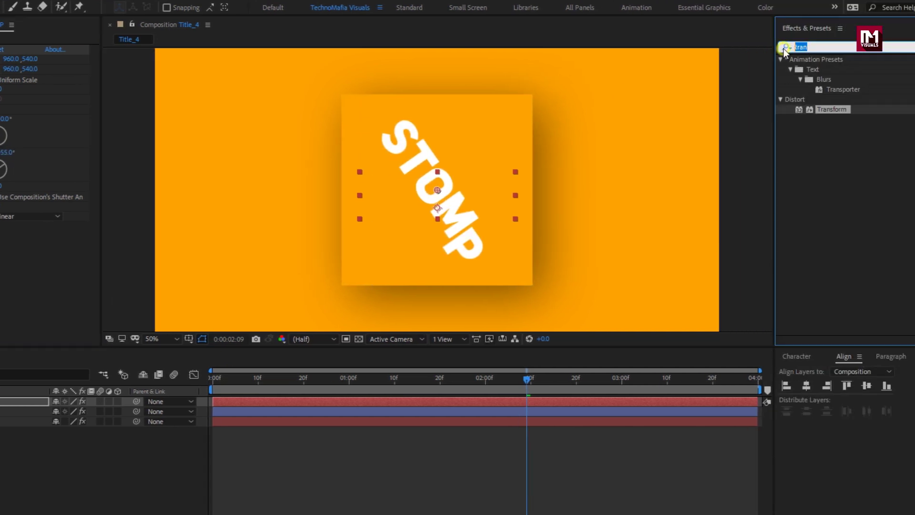
pyautogui.write('mini')
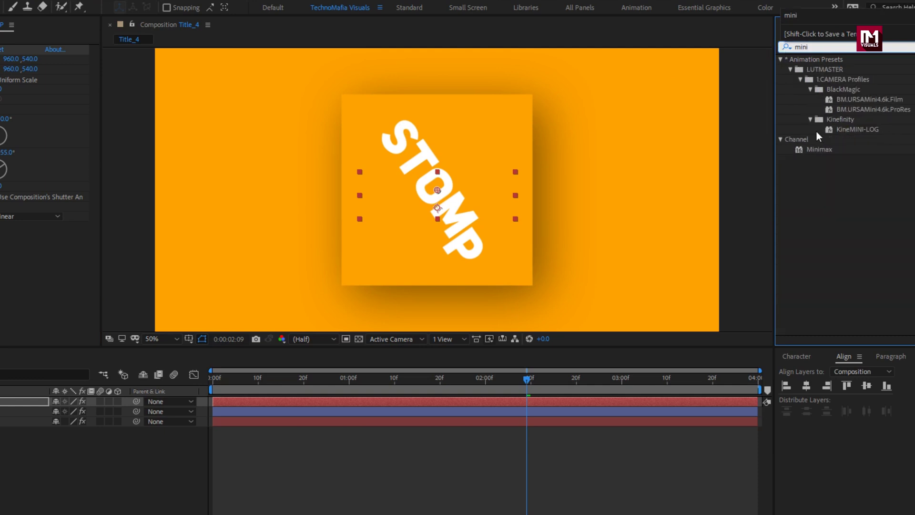
pyautogui.doubleClick(822, 149)
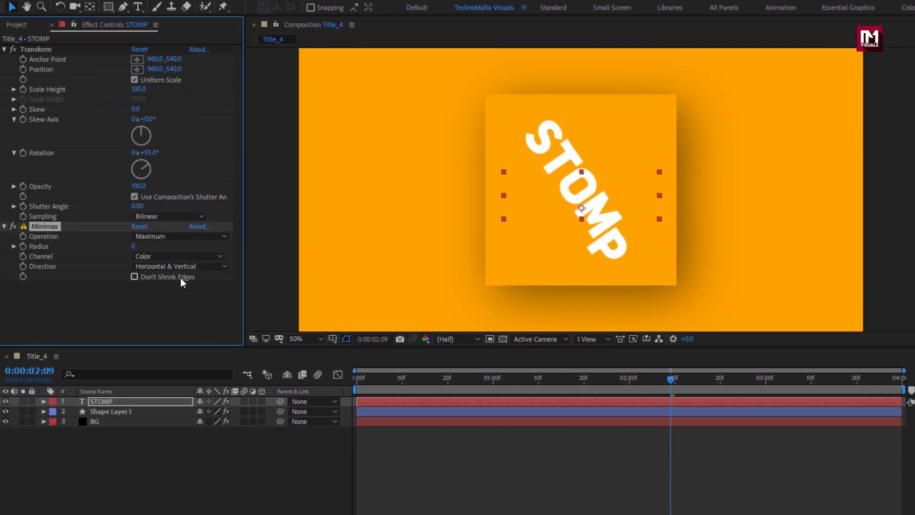
pyautogui.click(216, 256)
pyautogui.click(164, 282)
pyautogui.click(164, 266)
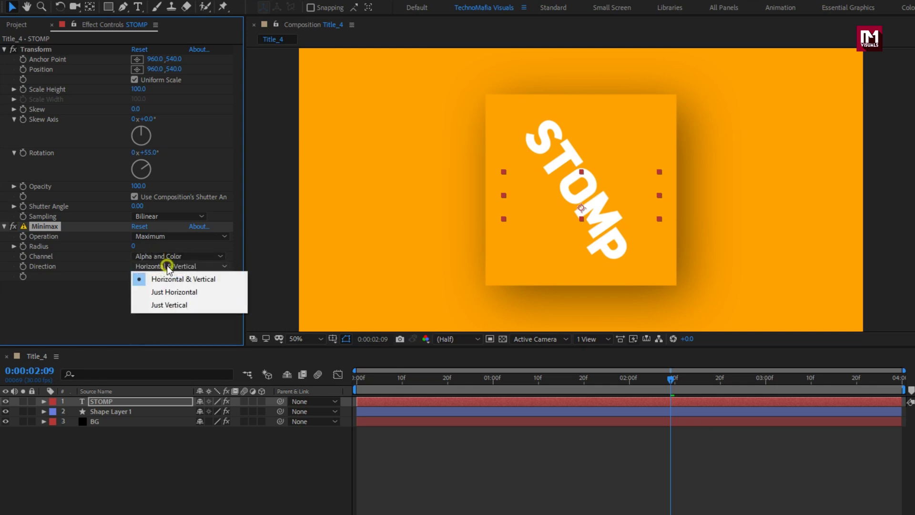
pyautogui.click(169, 305)
# Keyframe the Minimax Radius at 0 on 0:00:02:05 and at 304 on 0:00:03:00.
pyautogui.moveTo(708, 385); pyautogui.dragTo(744, 387)
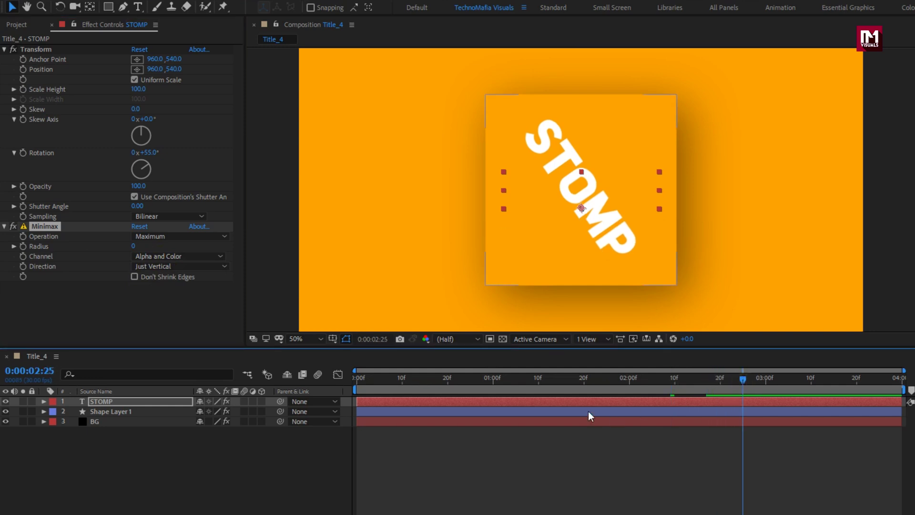
pyautogui.moveTo(636, 379); pyautogui.dragTo(655, 381)
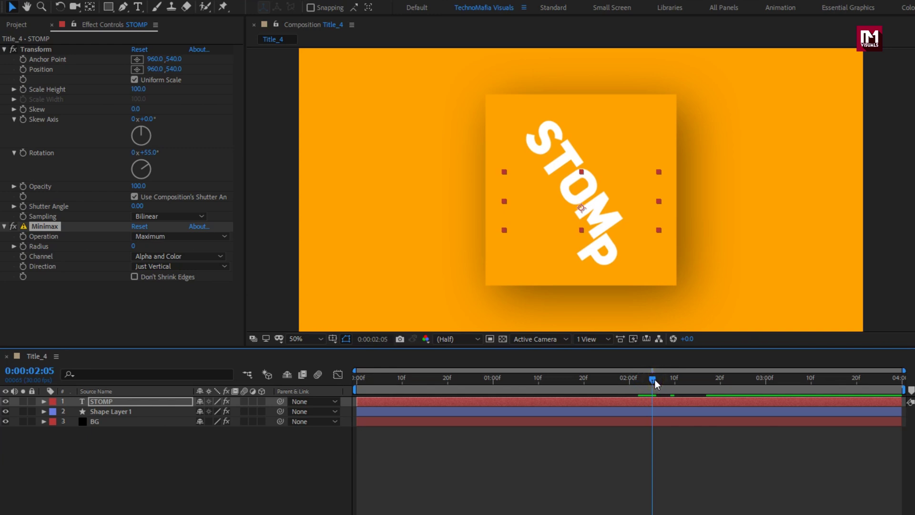
pyautogui.click(21, 247)
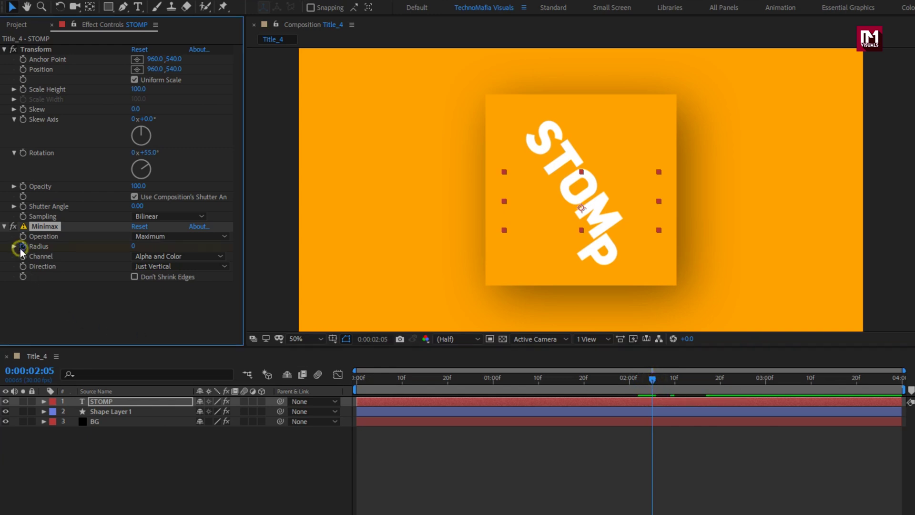
pyautogui.click(765, 381)
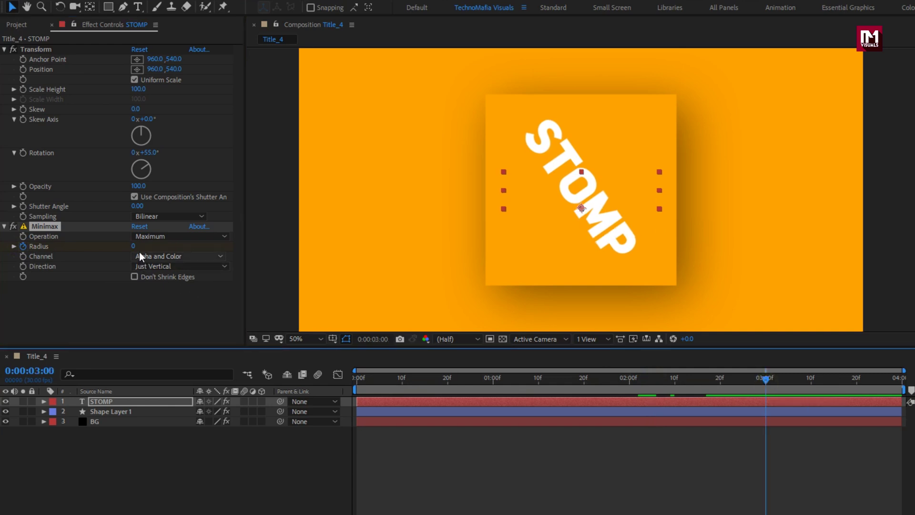
pyautogui.moveTo(133, 247); pyautogui.dragTo(311, 247)
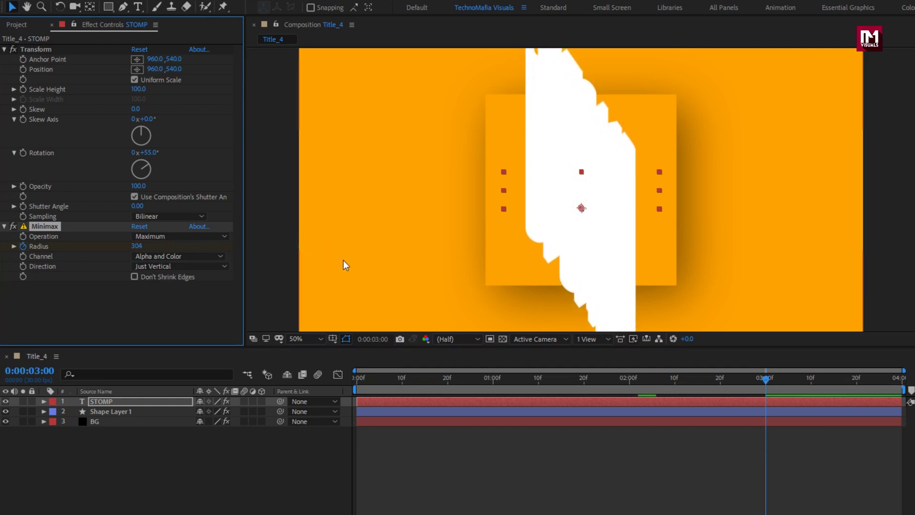
# Reveal STOMP's keyframes and apply Easy Ease to both Minimax Radius keyframes.
pyautogui.click(138, 397)
pyautogui.press('u')
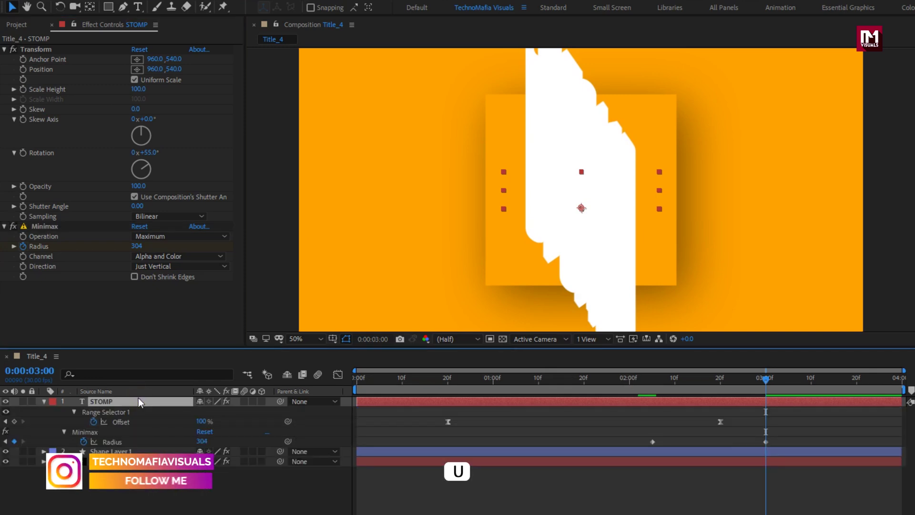
pyautogui.moveTo(770, 437); pyautogui.dragTo(651, 452)
pyautogui.rightClick(653, 441)
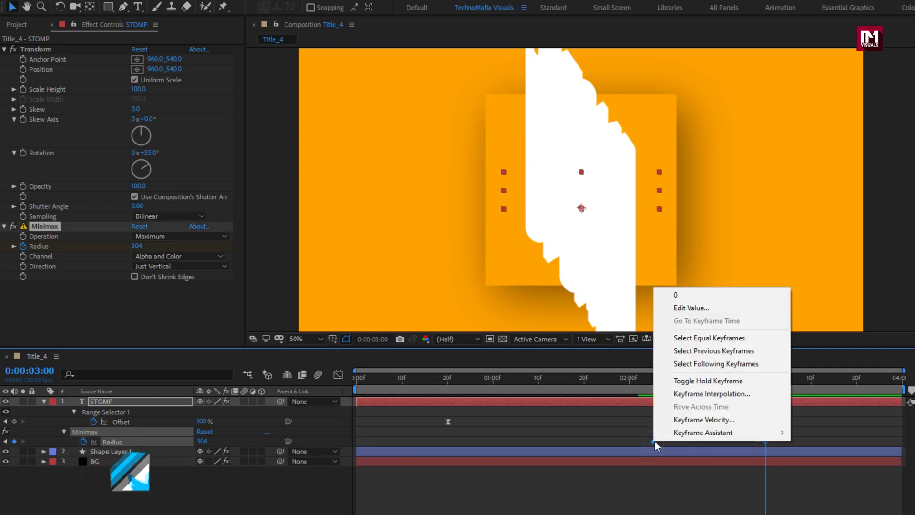
pyautogui.moveTo(687, 433)
pyautogui.click(822, 471)
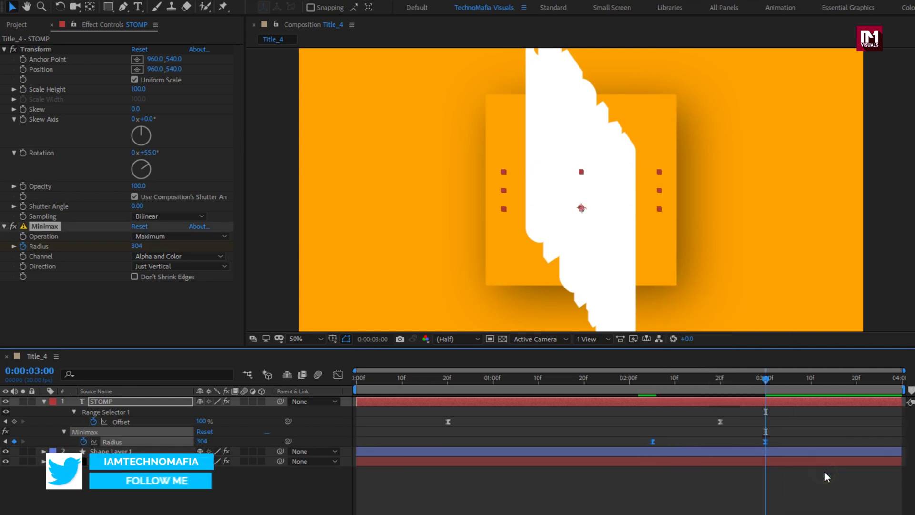
# Collapse the STOMP layer's properties and apply a second Transform effect to it after Minimax.
pyautogui.click(164, 402)
pyautogui.click(45, 401)
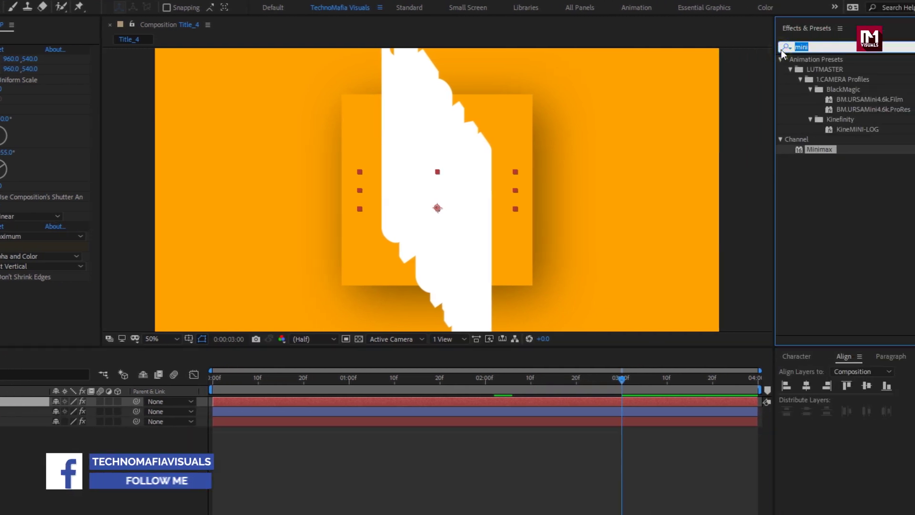
pyautogui.write('tra')
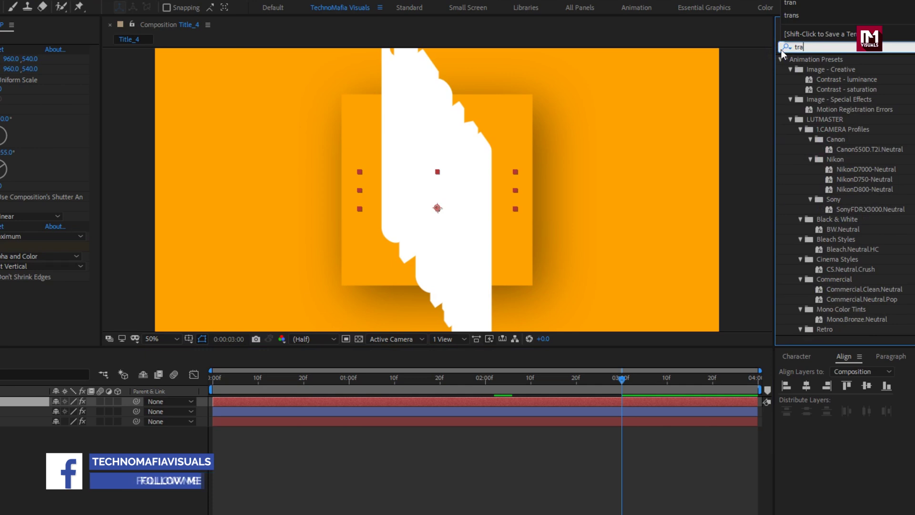
pyautogui.write('ns')
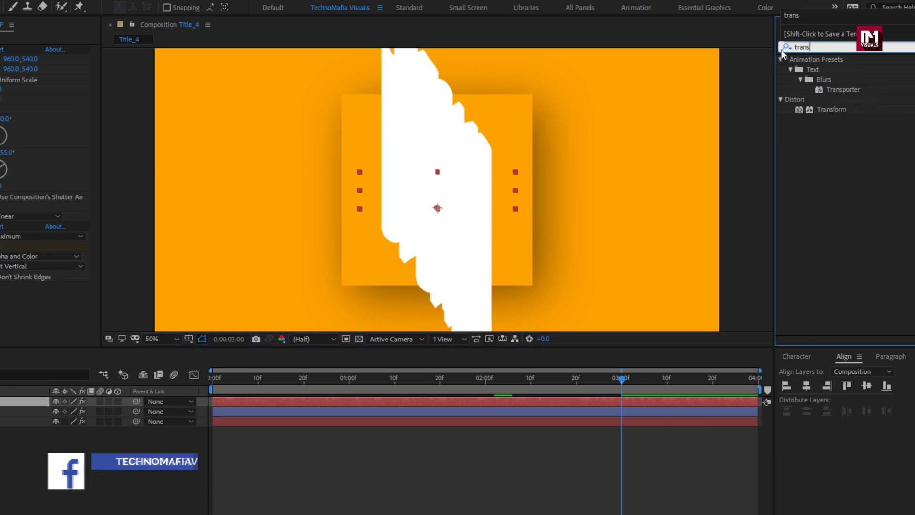
pyautogui.click(829, 110)
pyautogui.doubleClick(829, 109)
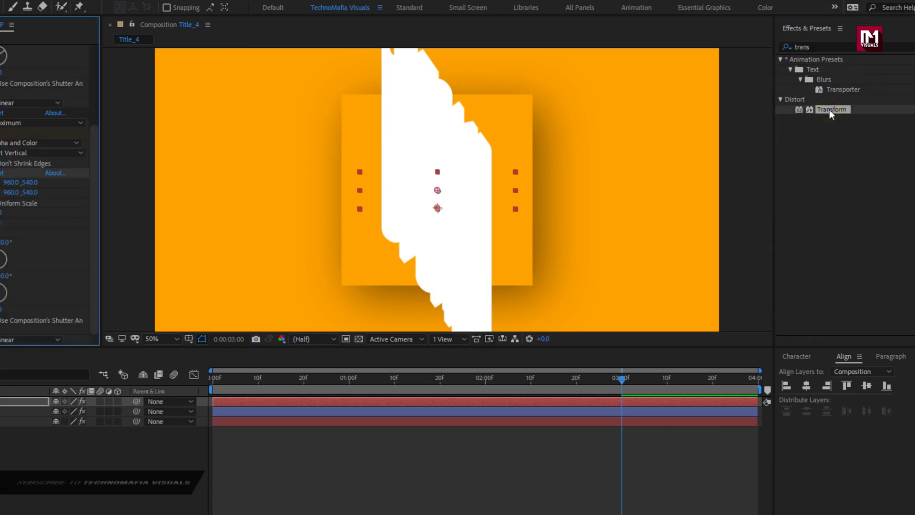
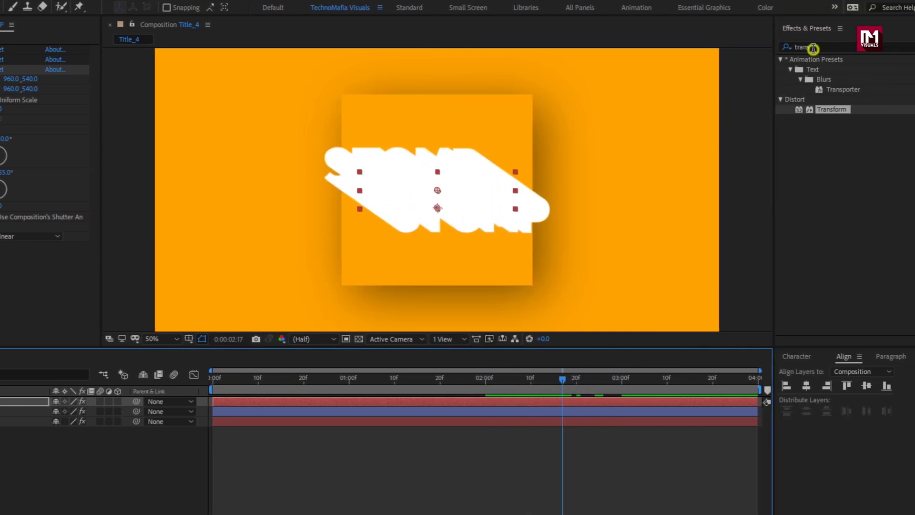
# Apply the Fill effect to STOMP, sample the background orange as its color and darken it to a brown shadow tone.
pyautogui.doubleClick(813, 47)
pyautogui.write('fill')
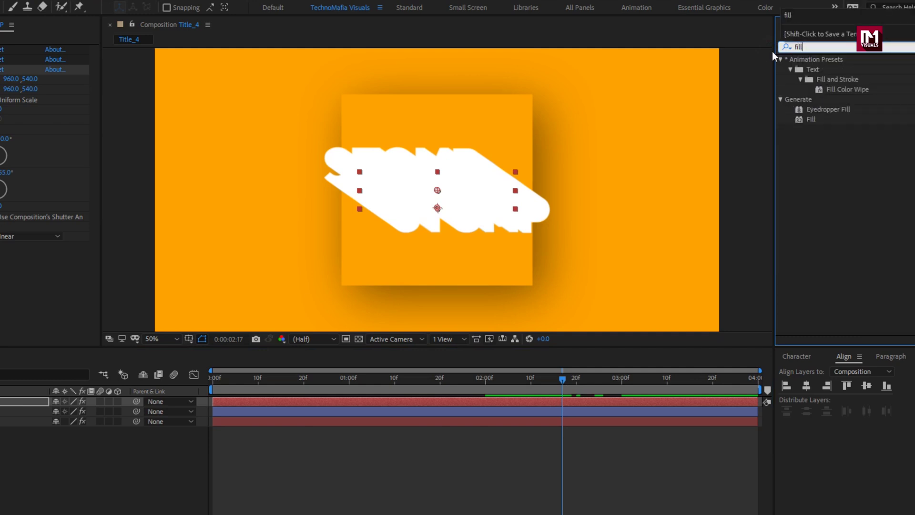
pyautogui.doubleClick(812, 119)
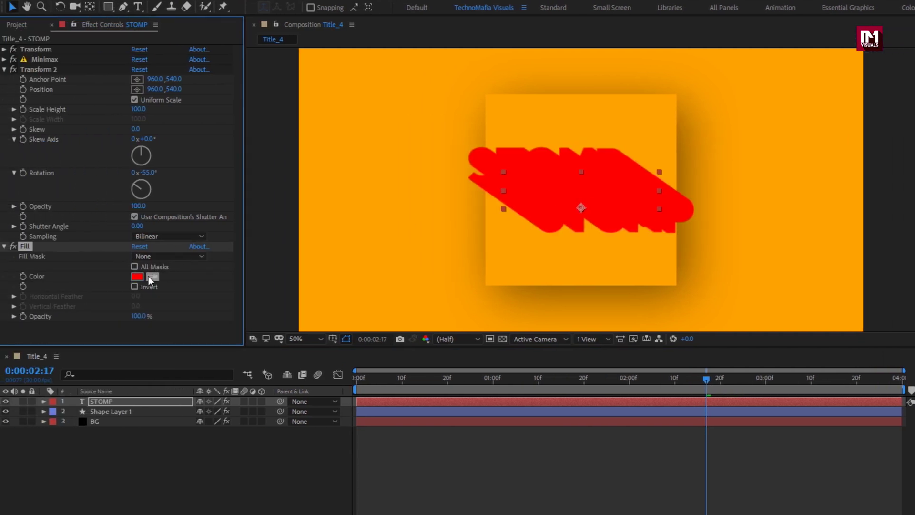
pyautogui.click(350, 231)
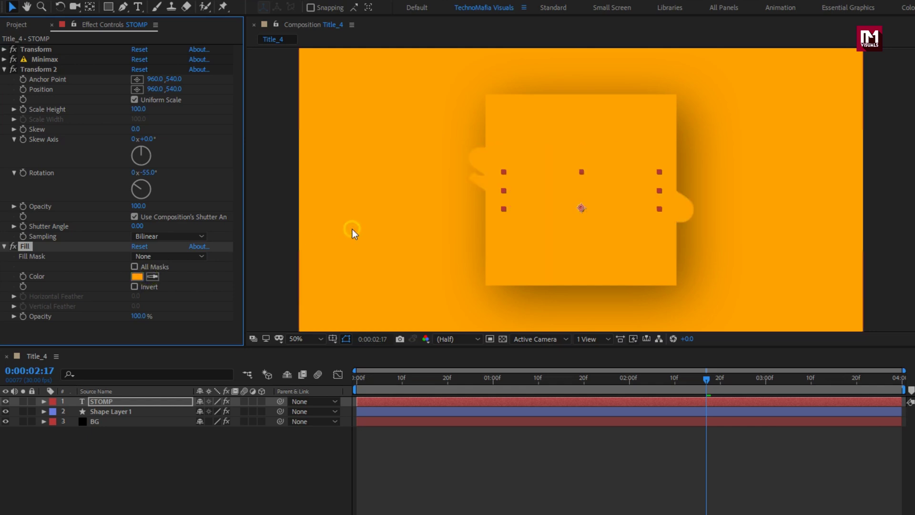
pyautogui.click(137, 277)
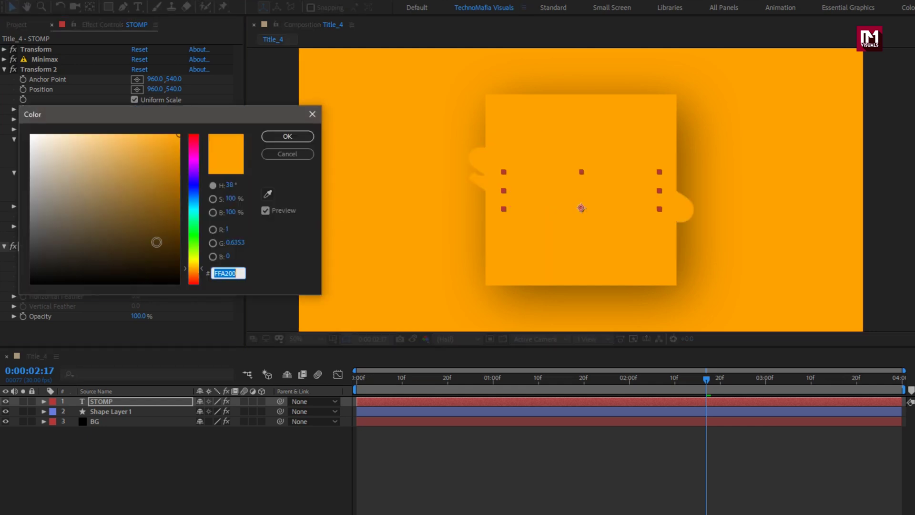
pyautogui.moveTo(180, 135); pyautogui.dragTo(178, 173)
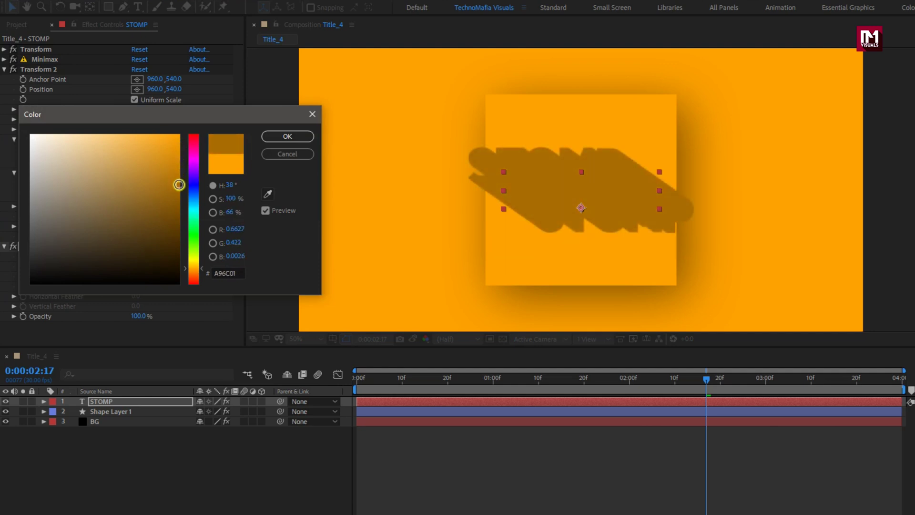
pyautogui.click(287, 136)
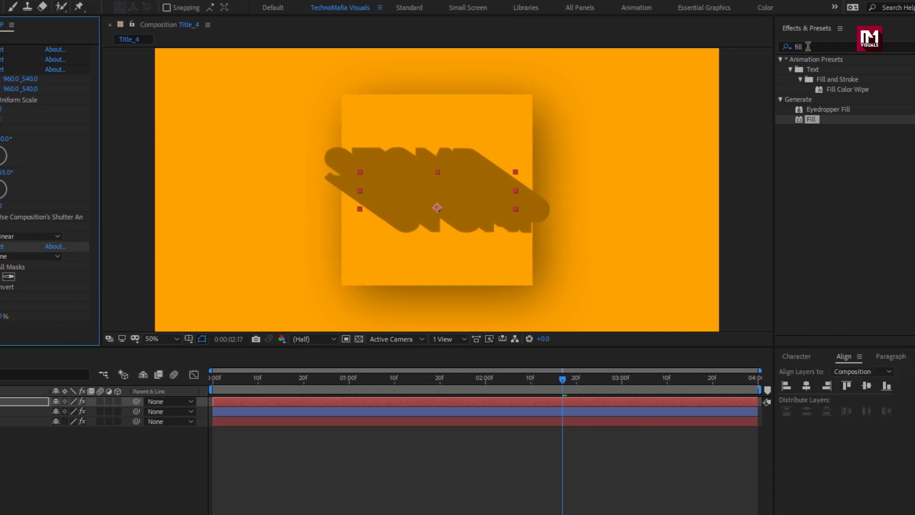
# Apply the CC Composite effect to the STOMP layer to put the white text in front of its shadow.
pyautogui.click(789, 47)
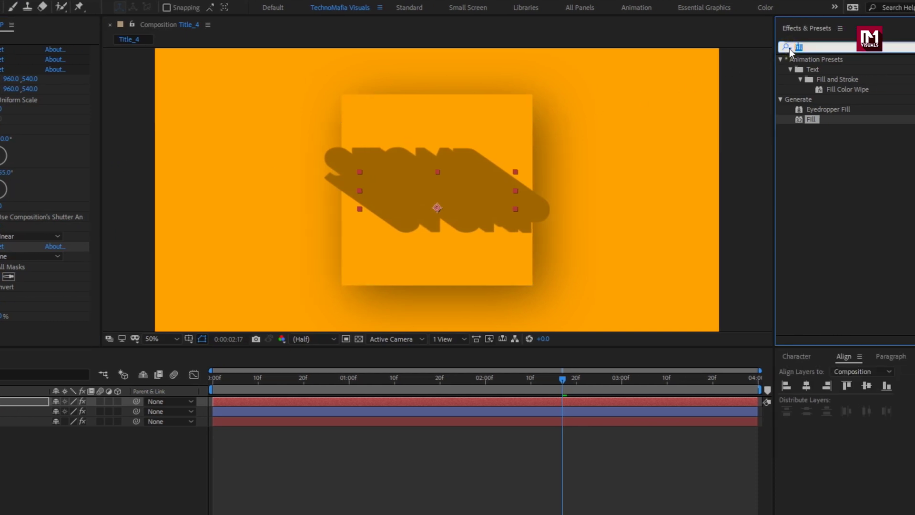
pyautogui.write('cc c')
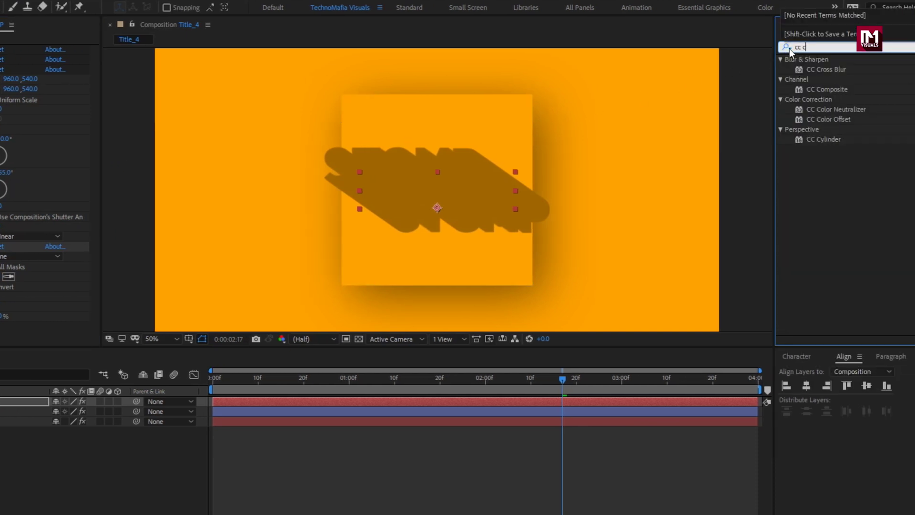
pyautogui.click(828, 91)
pyautogui.doubleClick(828, 91)
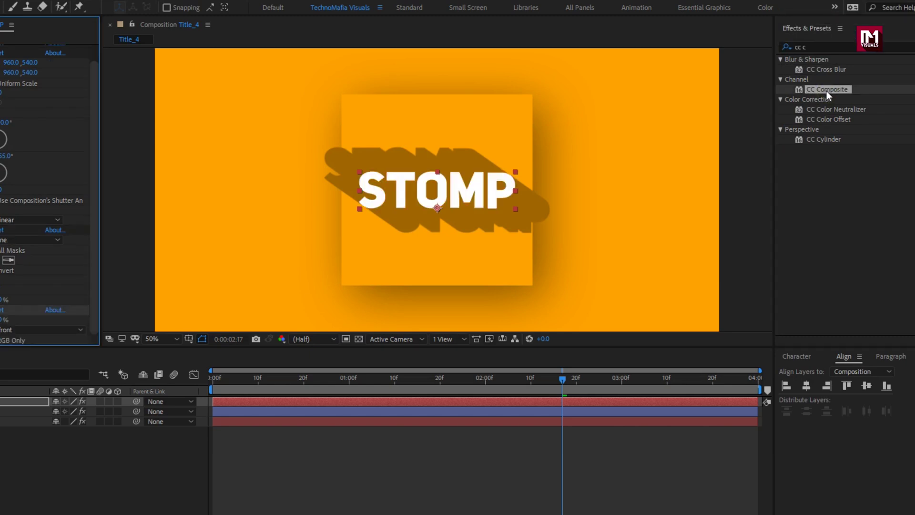
# Set a starting Anchor Point keyframe on the Transform 2 effect at the first Radius keyframe, 0:00:02:05.
pyautogui.click(98, 402)
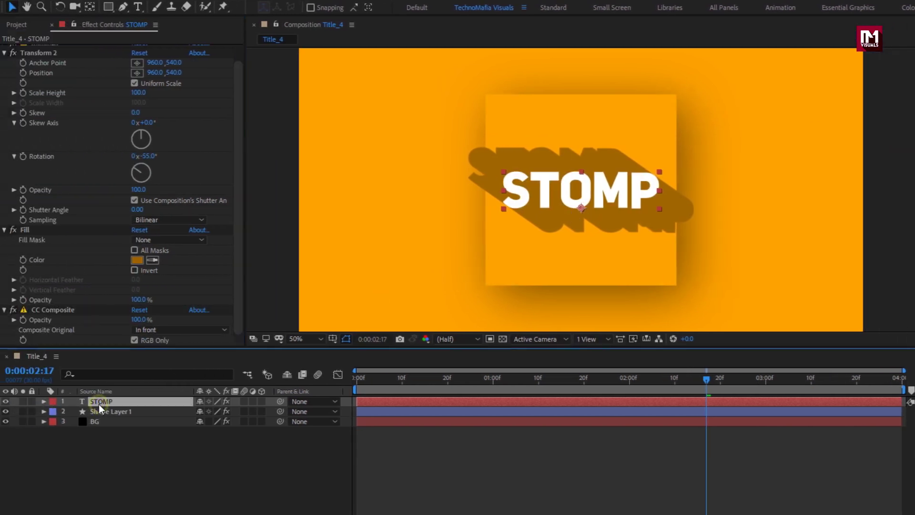
pyautogui.press('u')
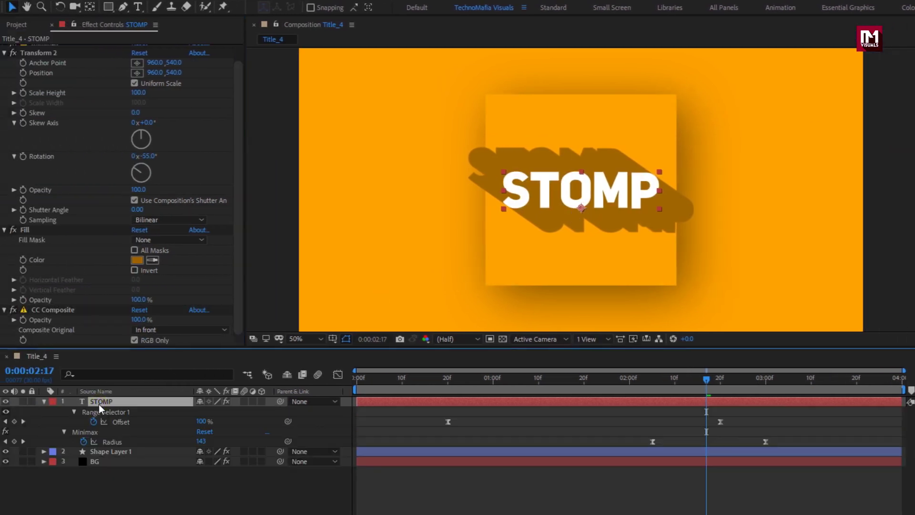
pyautogui.click(767, 392)
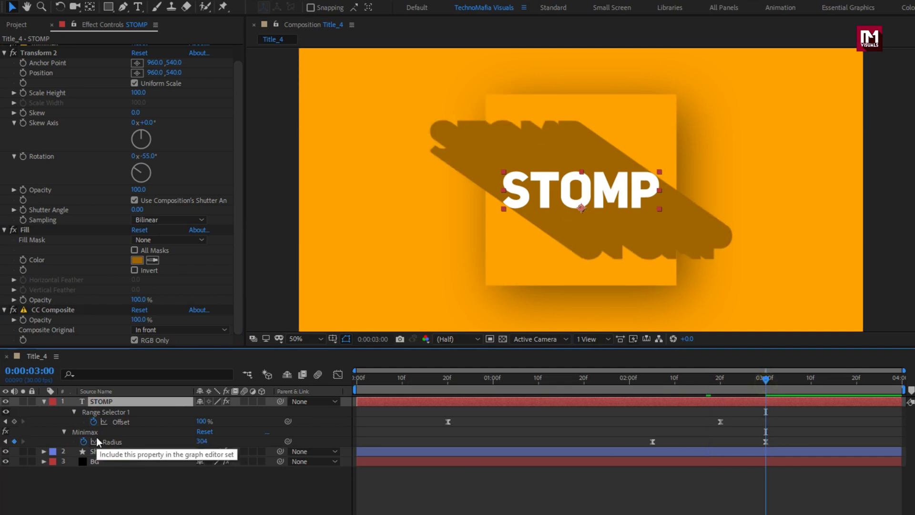
pyautogui.click(654, 377)
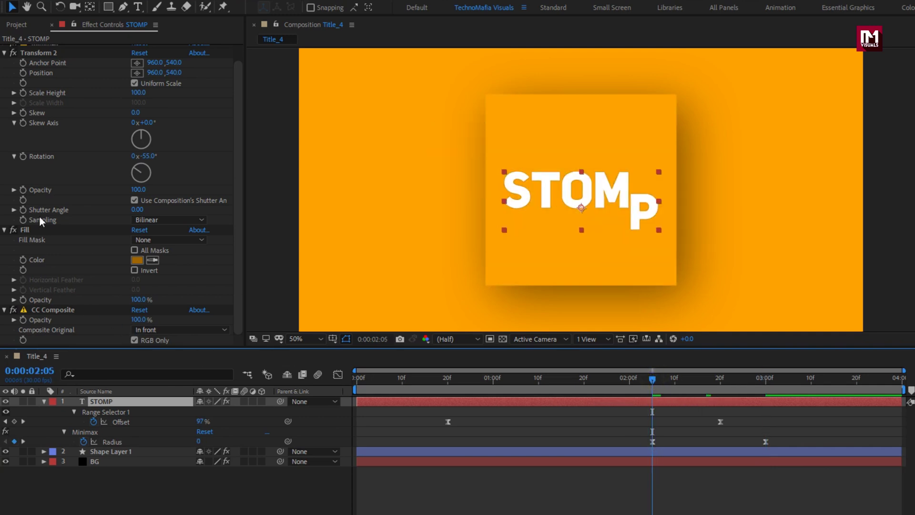
pyautogui.click(4, 230)
pyautogui.click(4, 256)
pyautogui.click(45, 71)
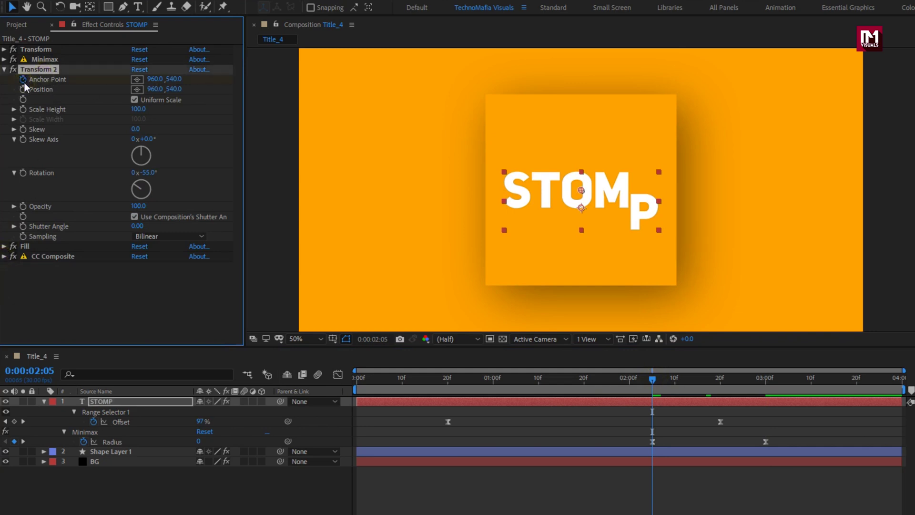
# At 0:00:03:00, lower Transform 2's Anchor Point Y value until the long shadow starts flush with the STOMP letters.
pyautogui.moveTo(653, 380); pyautogui.dragTo(767, 378)
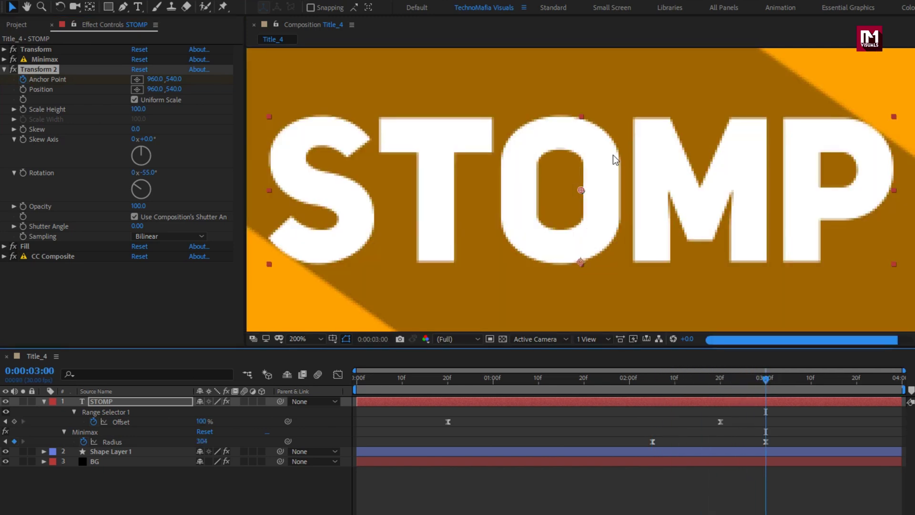
pyautogui.moveTo(175, 84); pyautogui.dragTo(232, 86)
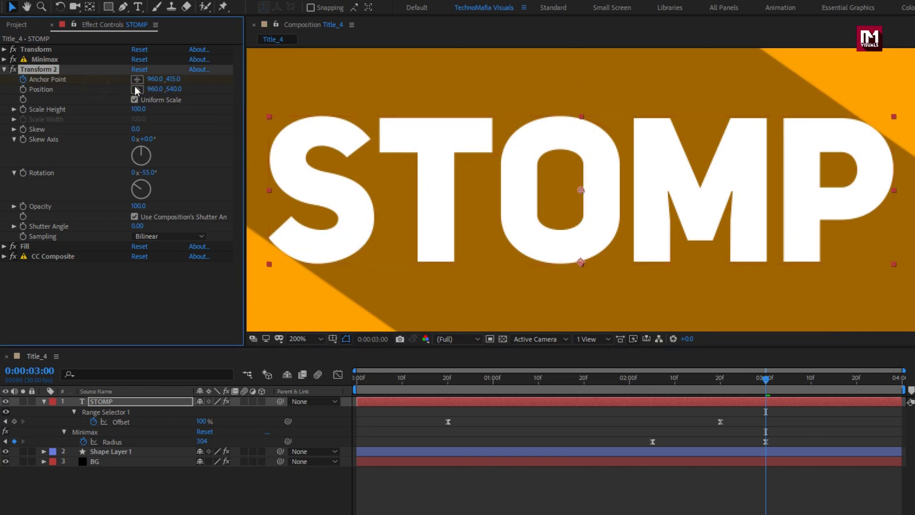
pyautogui.moveTo(172, 79); pyautogui.dragTo(70, 83)
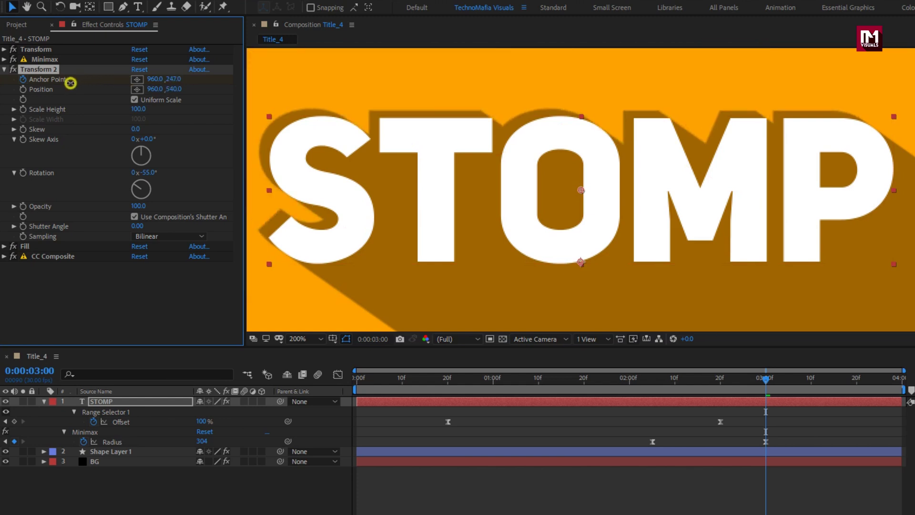
pyautogui.moveTo(175, 81); pyautogui.dragTo(170, 80)
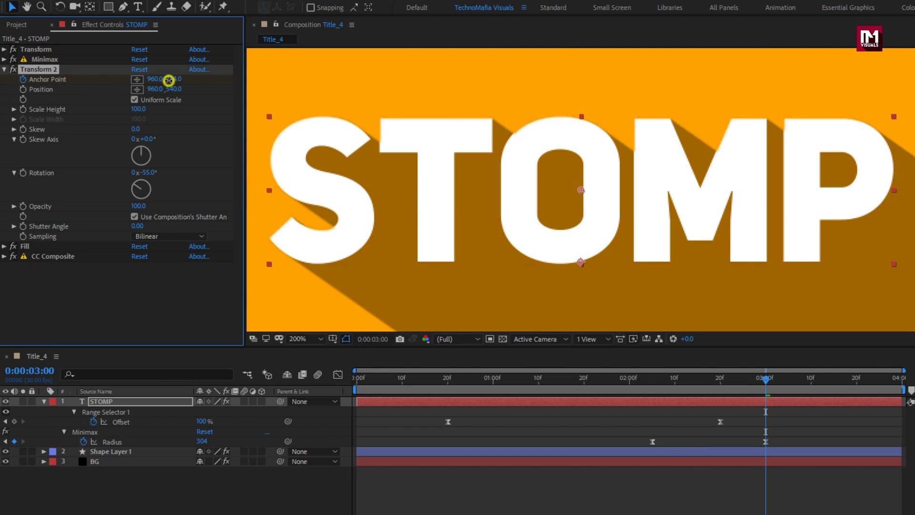
# Set Transform 2's Anchor Point Y to 236 at 0:00:03:00 and scrub through the long shadow's growth.
pyautogui.click(170, 80)
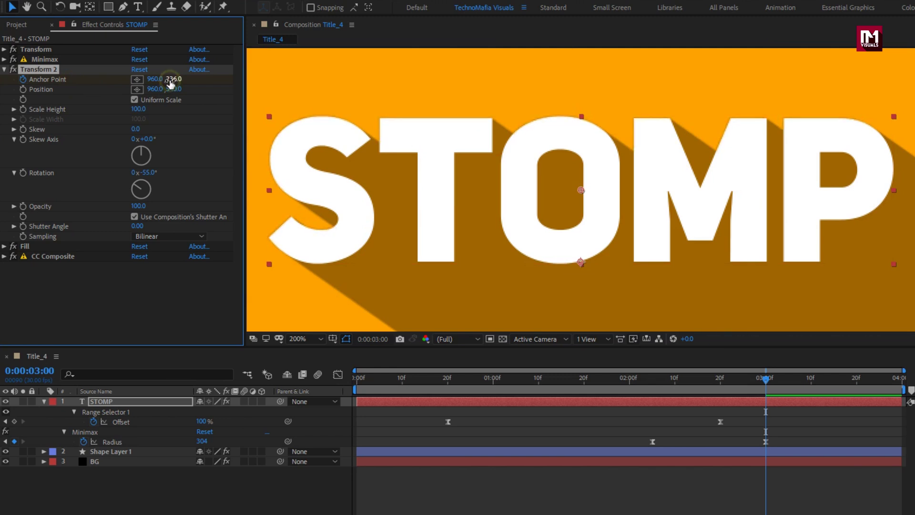
pyautogui.scroll(-4, 368, 177)
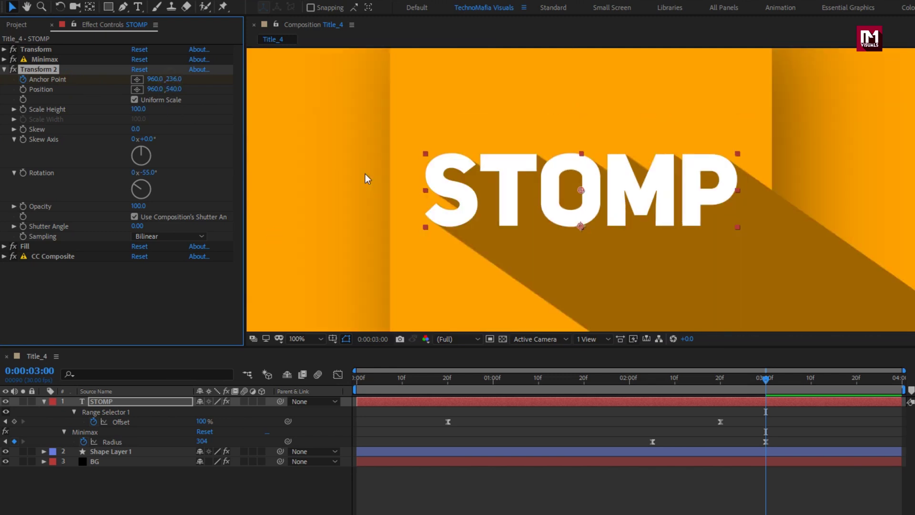
pyautogui.moveTo(657, 379); pyautogui.dragTo(720, 381)
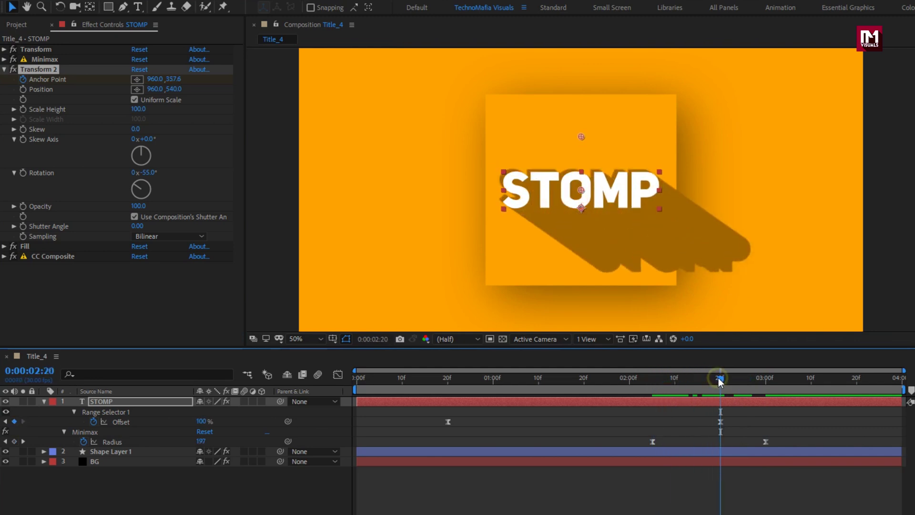
# Reveal the STOMP layer's modified properties and apply Easy Ease to both Anchor Point keyframes of Transform 2.
pyautogui.click(105, 406)
pyautogui.press('u')
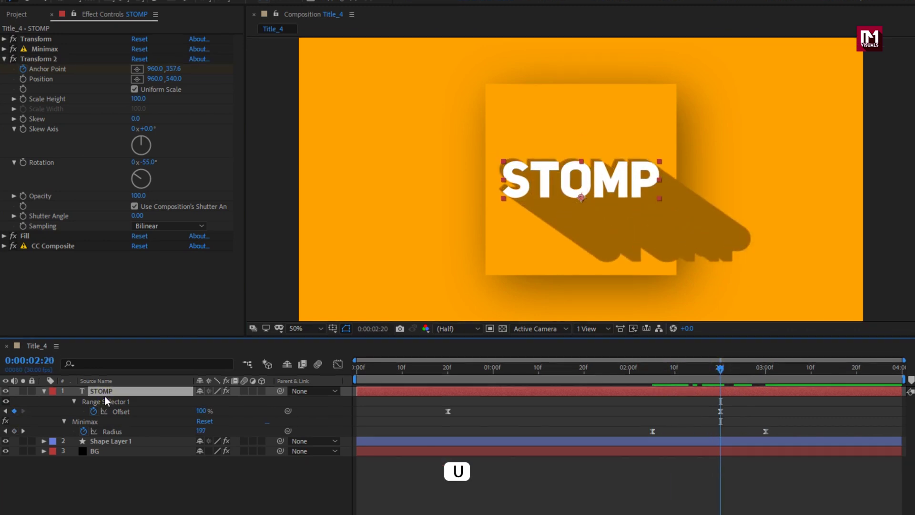
pyautogui.press('u')
pyautogui.press('u')
pyautogui.press('u')
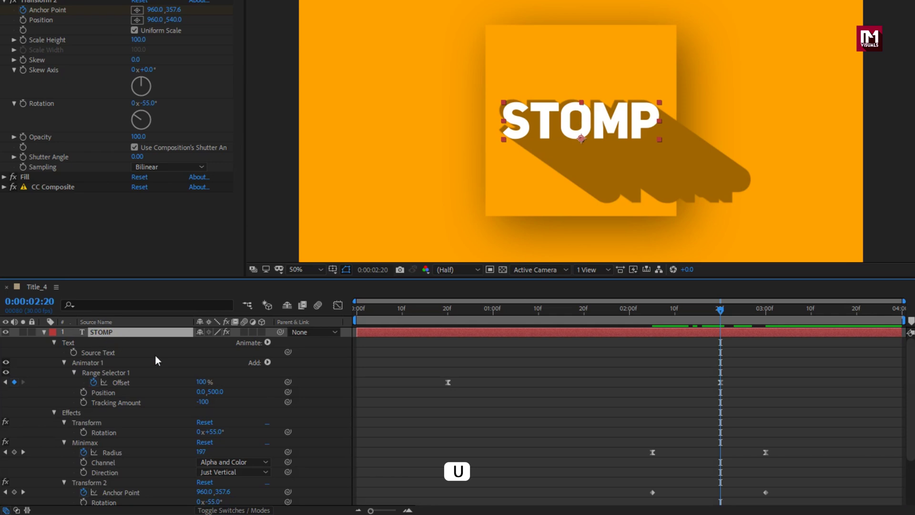
pyautogui.scroll(-1, 574, 455)
pyautogui.moveTo(777, 460); pyautogui.dragTo(642, 470)
pyautogui.rightClick(653, 464)
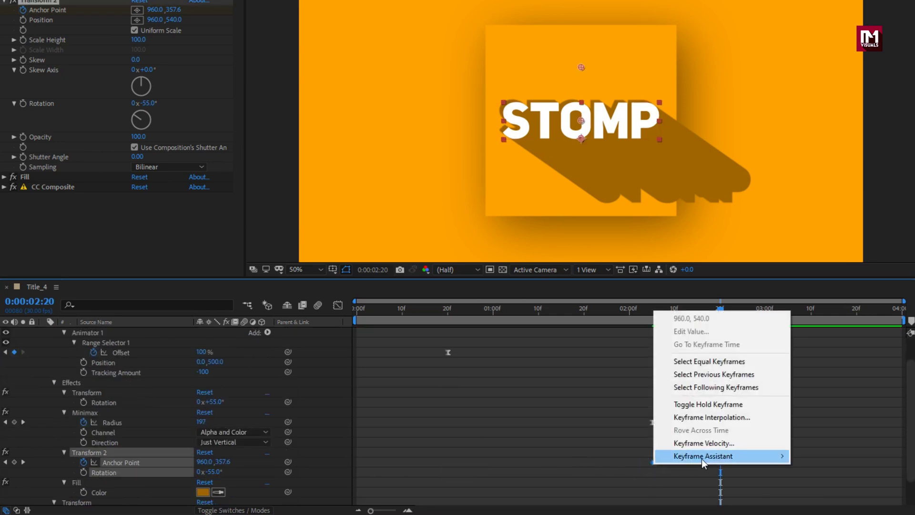
pyautogui.moveTo(699, 458)
pyautogui.click(805, 381)
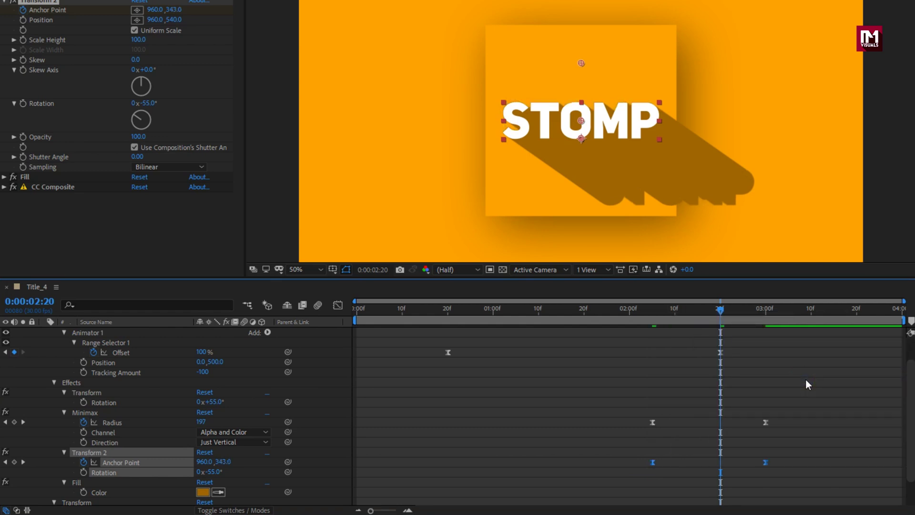
# Check the eased shadow animation from 0:00:02:06 to 0:00:03:00 and collapse the STOMP layer's properties.
pyautogui.click(659, 313)
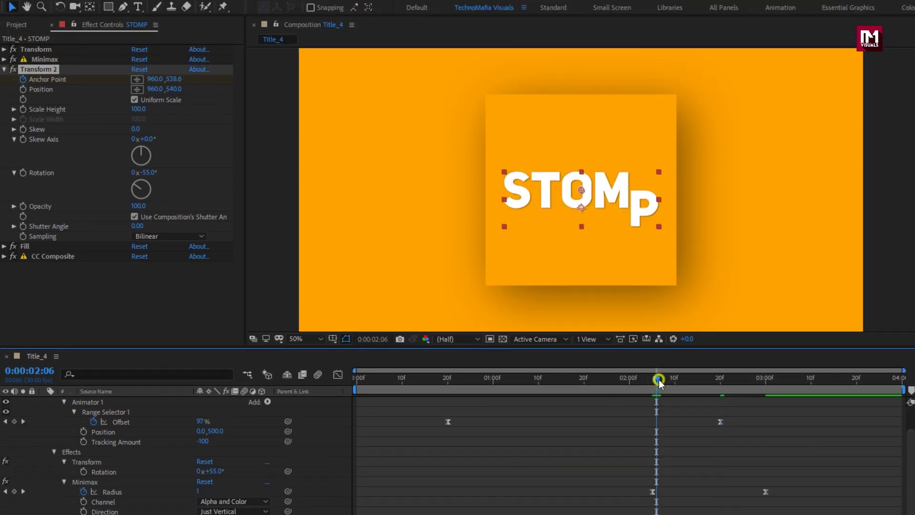
pyautogui.moveTo(658, 381); pyautogui.dragTo(769, 389)
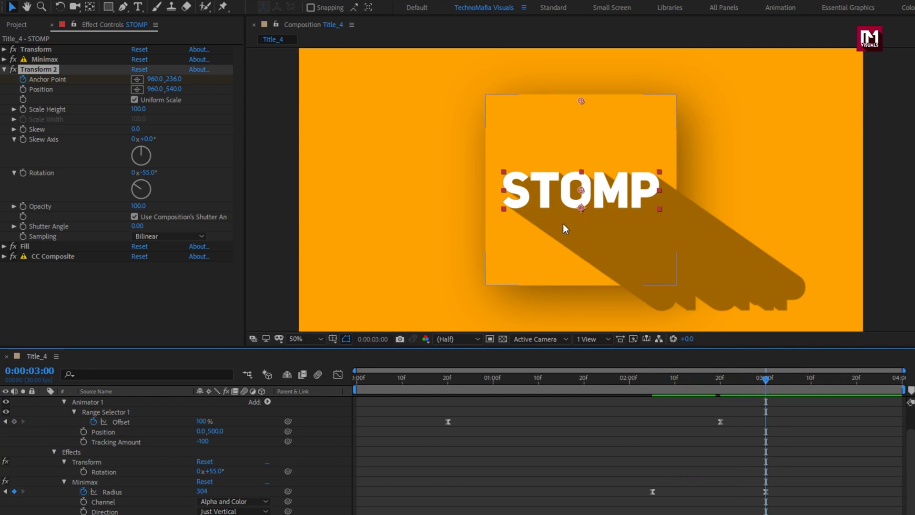
pyautogui.scroll(2, 102, 442)
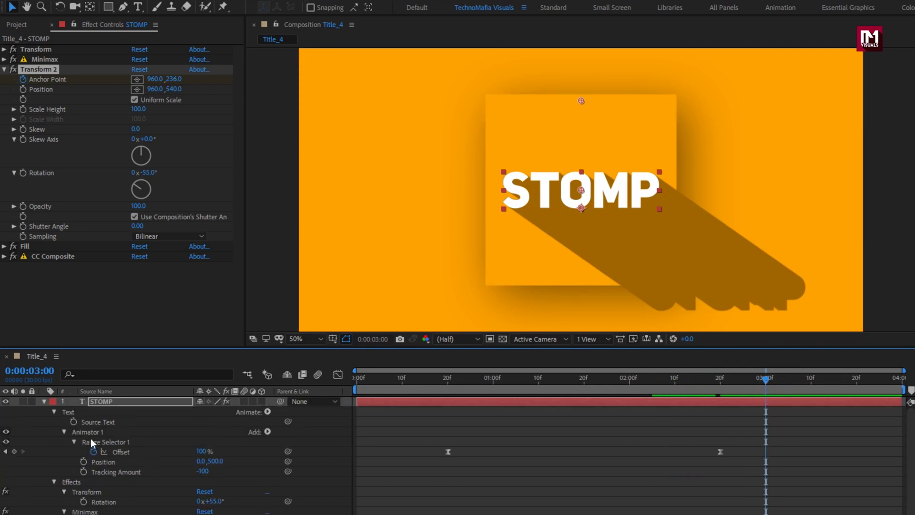
pyautogui.click(44, 401)
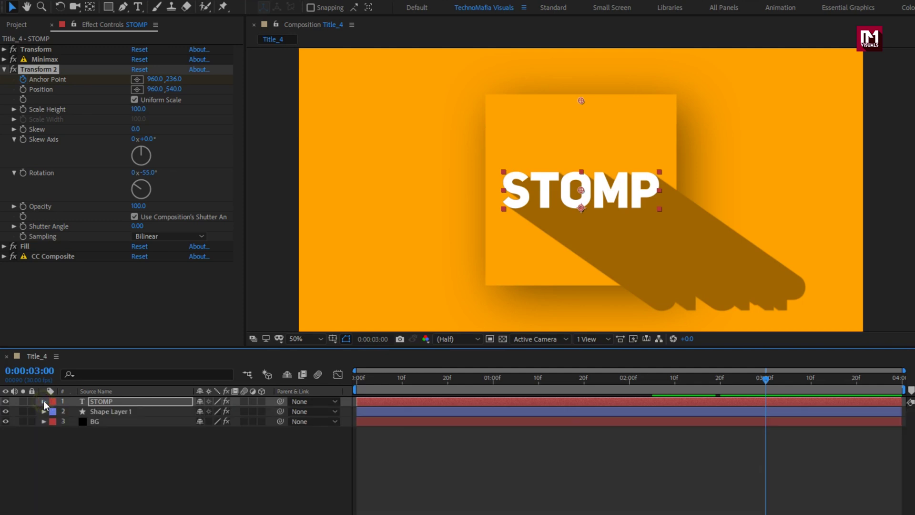
# Duplicate Shape Layer 1 and place the copy above the STOMP layer.
pyautogui.click(98, 402)
pyautogui.hotkey('ctrl', 'd')
pyautogui.click(105, 413)
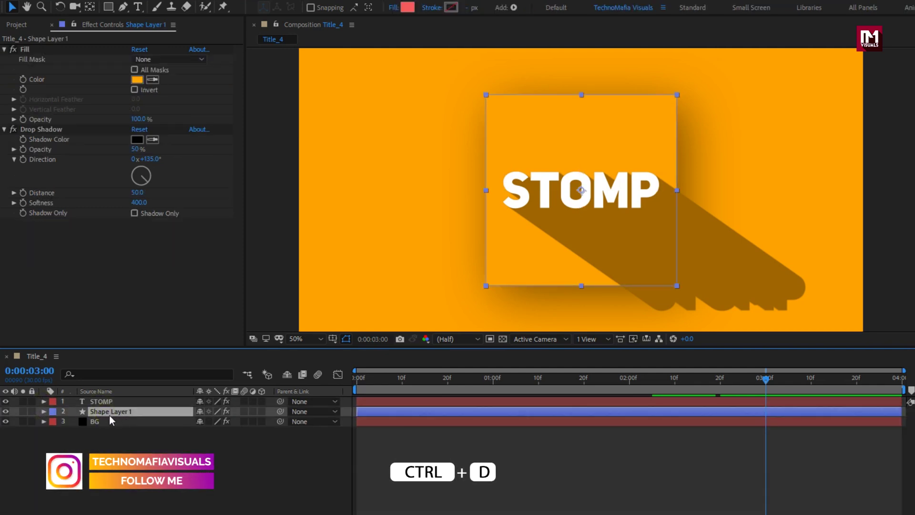
pyautogui.hotkey('ctrl', 'd')
pyautogui.moveTo(103, 410); pyautogui.dragTo(110, 400)
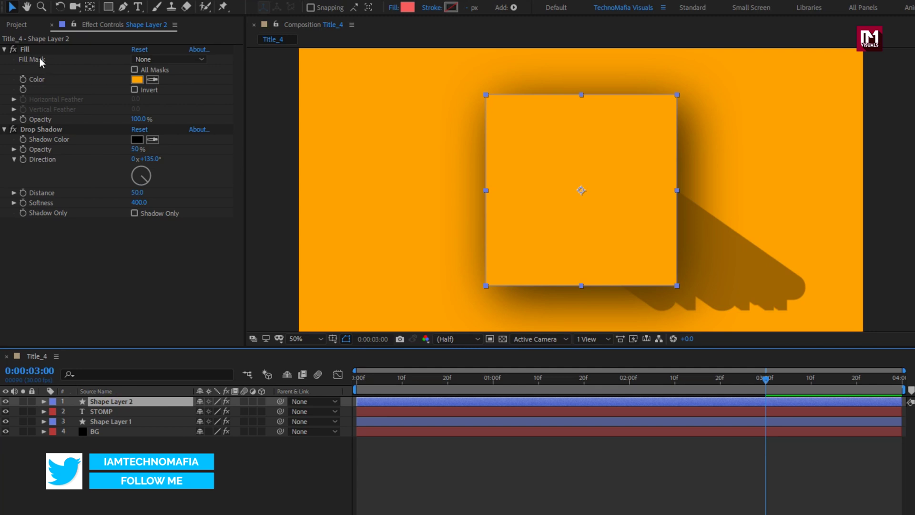
# Remove the Fill and Drop Shadow effects from the duplicated square, Shape Layer 2.
pyautogui.click(25, 52)
pyautogui.press('Delete')
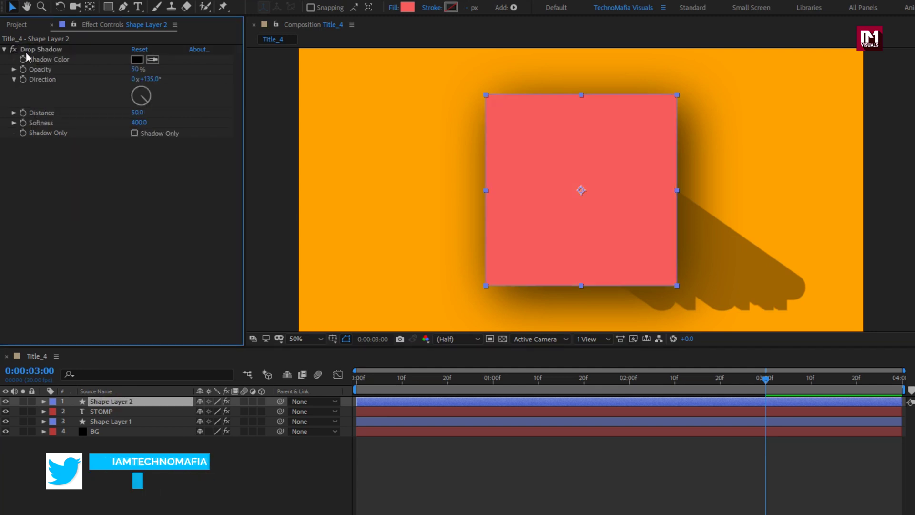
pyautogui.press('Delete')
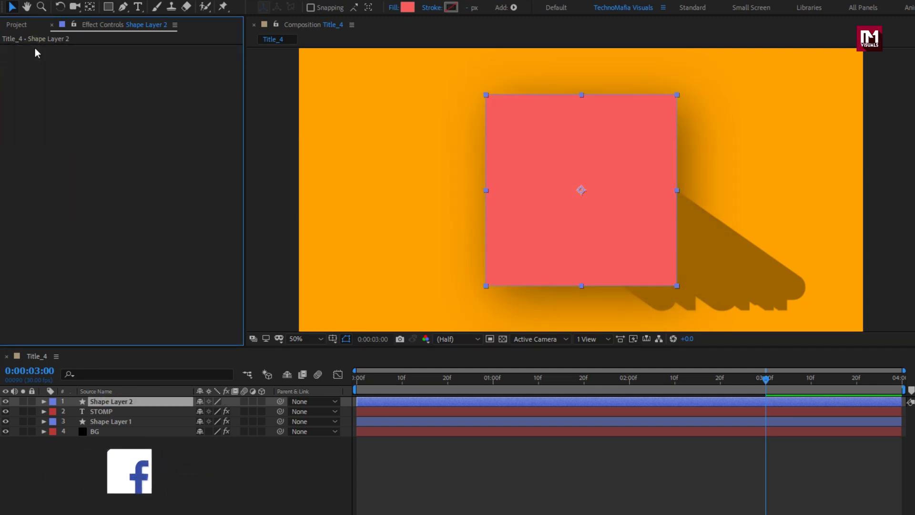
# Set the STOMP layer's track matte to Alpha Matte "Shape Layer 2" to confine the shadow to the square.
pyautogui.click(107, 411)
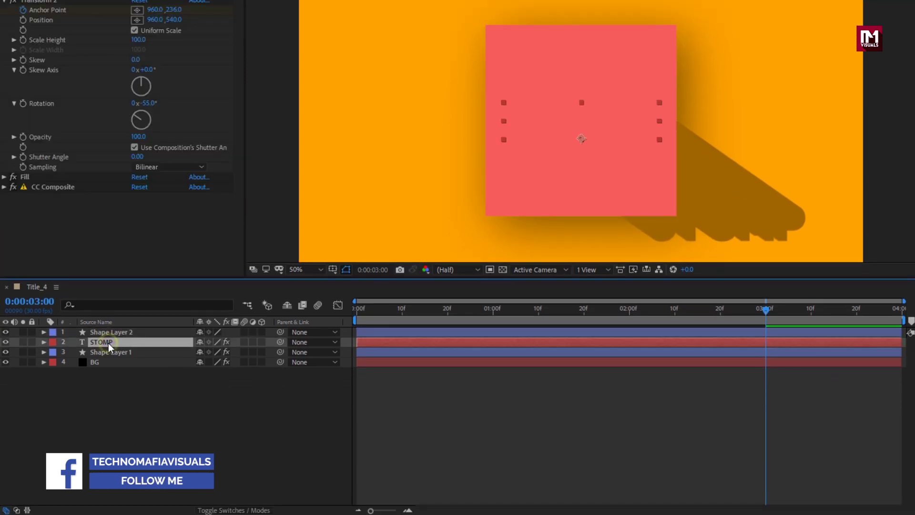
pyautogui.click(245, 509)
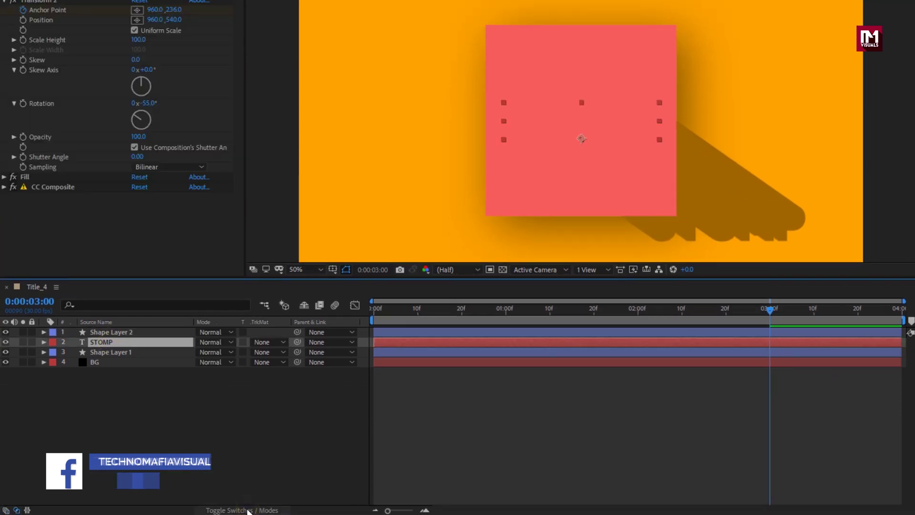
pyautogui.click(268, 342)
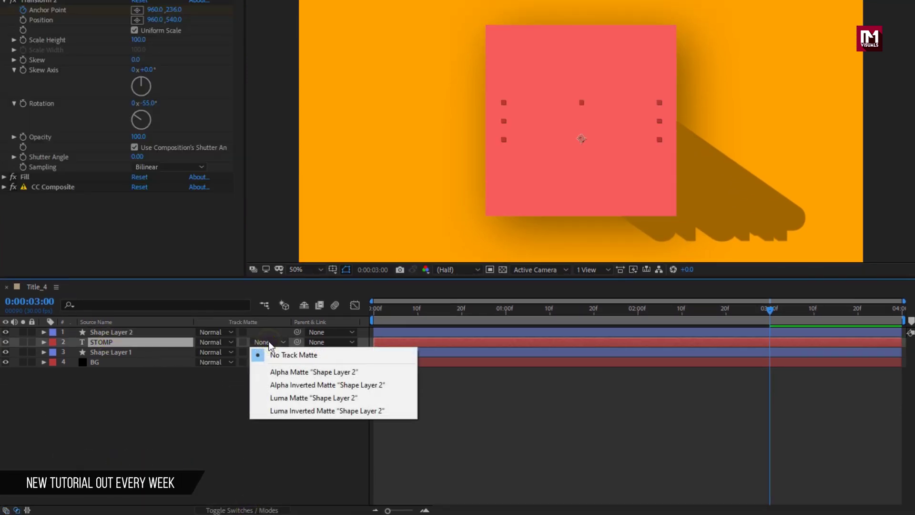
pyautogui.click(278, 370)
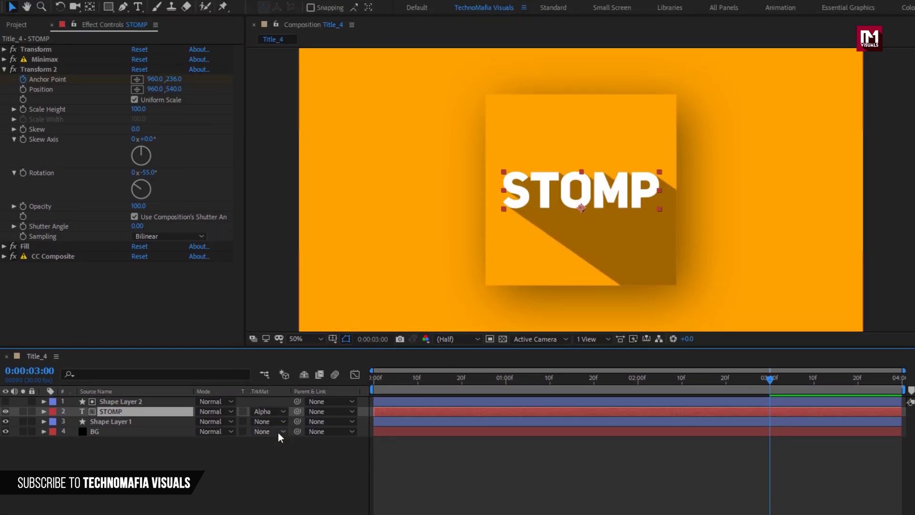
# Scrub the masked shadow up to 0:00:02:05 and play the Title_4 animation from the start.
pyautogui.moveTo(611, 379); pyautogui.dragTo(660, 380)
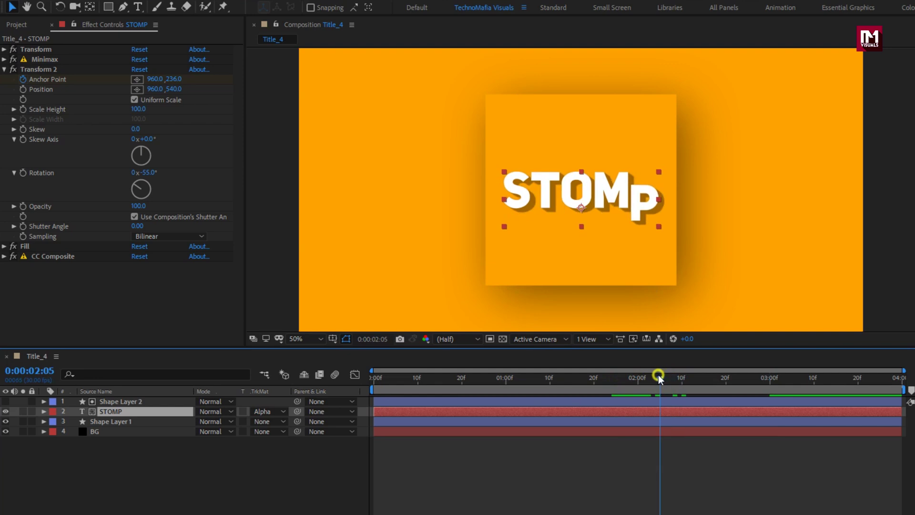
pyautogui.click(373, 380)
pyautogui.press('space')
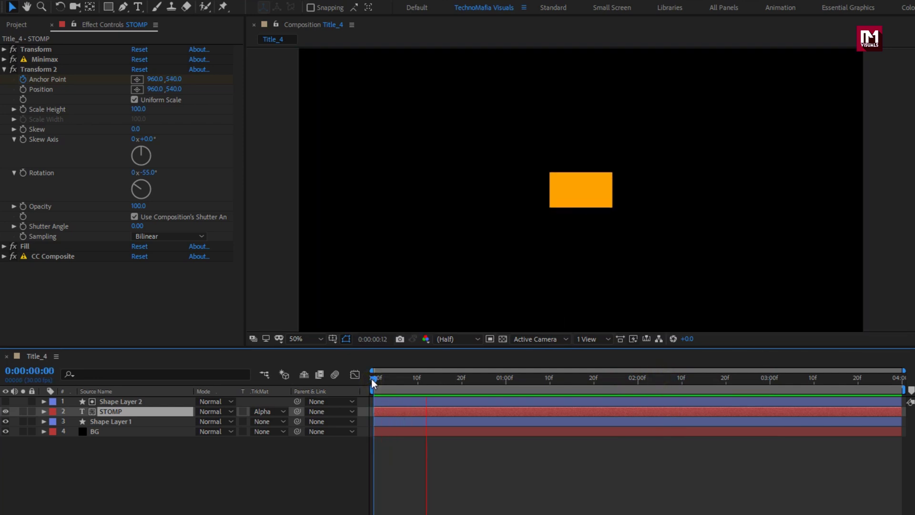